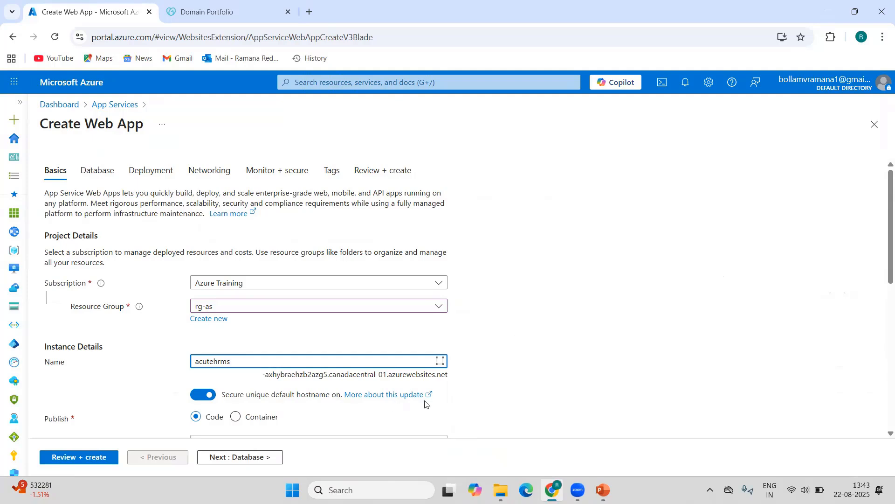
Turn off the secure unique default hostname for the acutehrms web app and set its runtime stack to ASP.NET V4.8.
click(204, 395)
scroll(526, 334, down, 4)
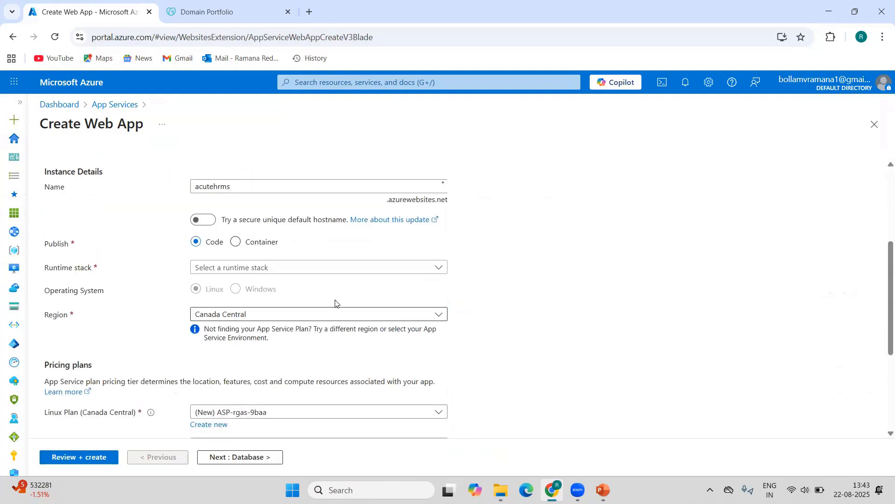
click(235, 267)
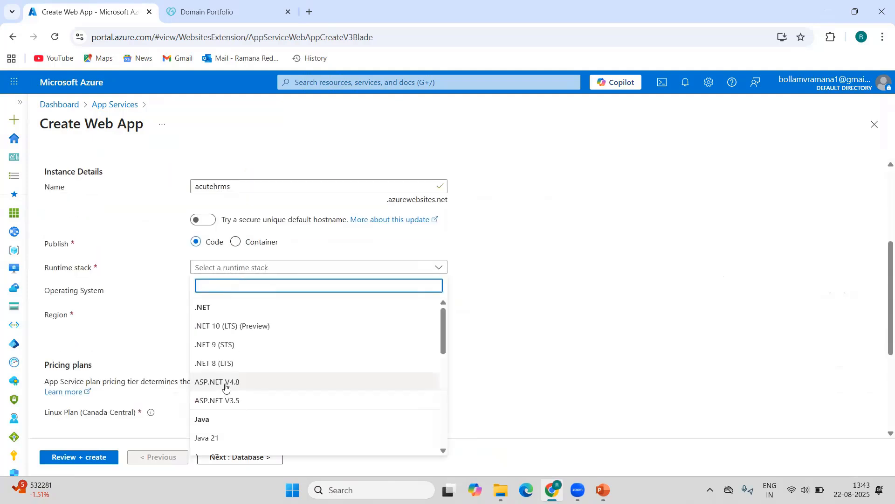
click(226, 383)
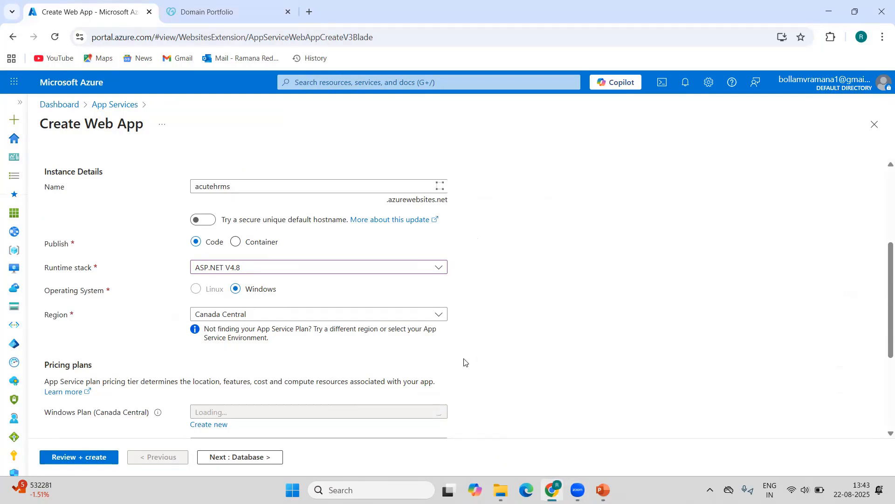
Check the remaining basic settings, then review and create the acutehrms web app.
scroll(501, 353, down, 2)
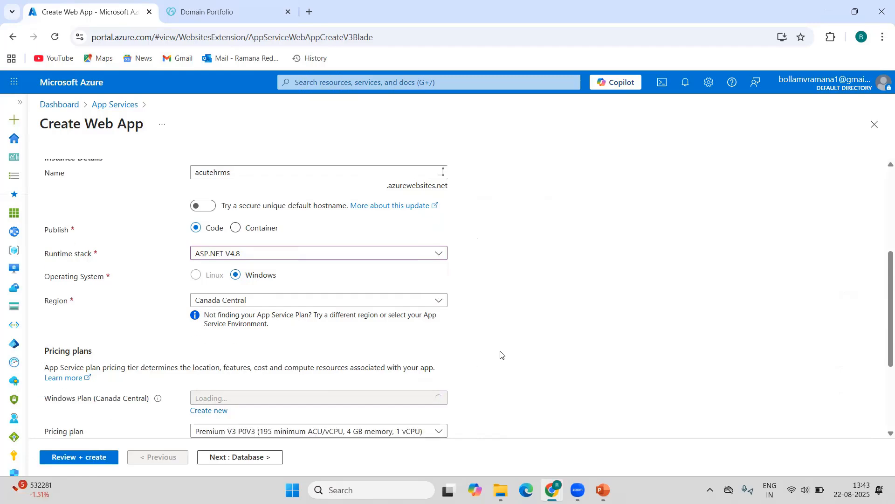
scroll(510, 352, down, 2)
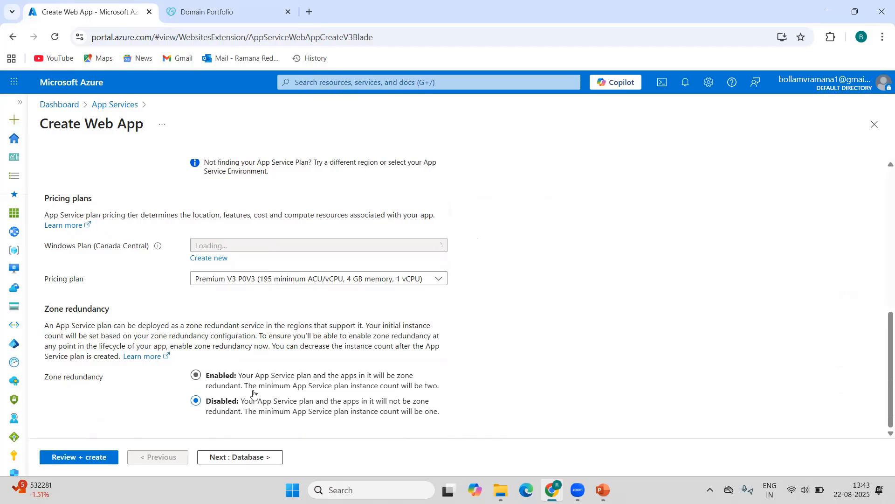
click(74, 459)
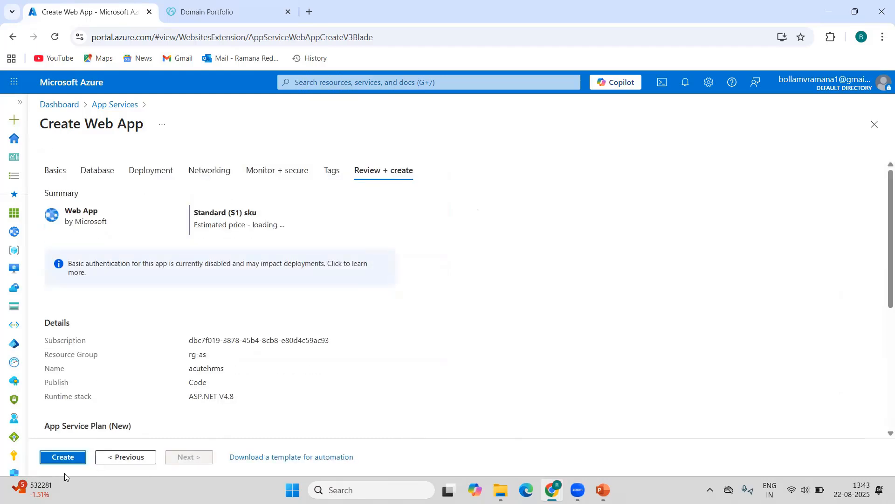
click(52, 460)
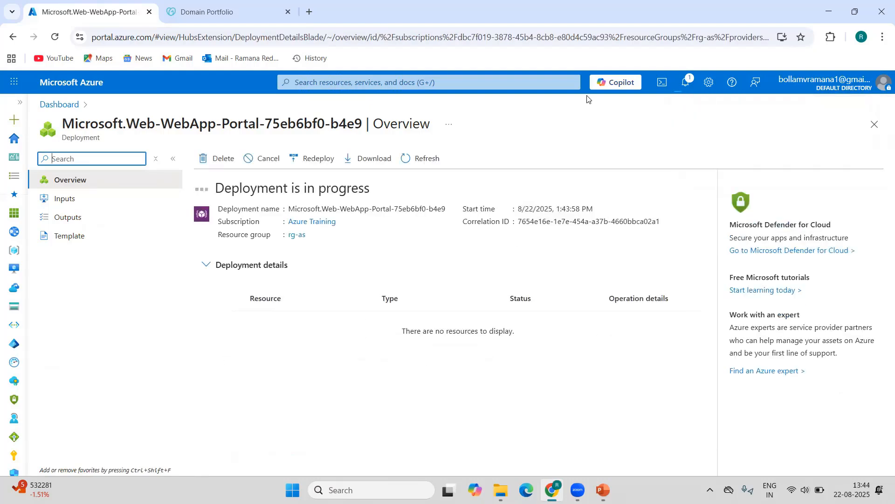
Open the deployed acutehrms resource, view its default website in a private browser window, and close that window.
click(639, 100)
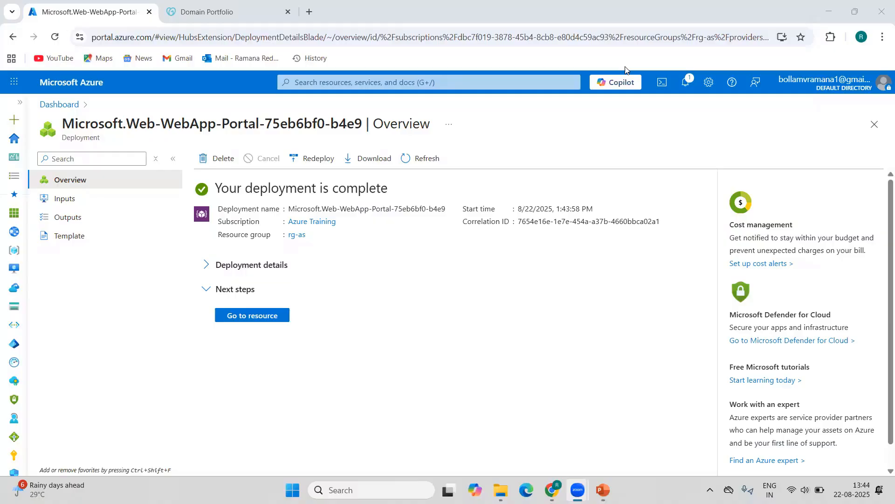
click(394, 287)
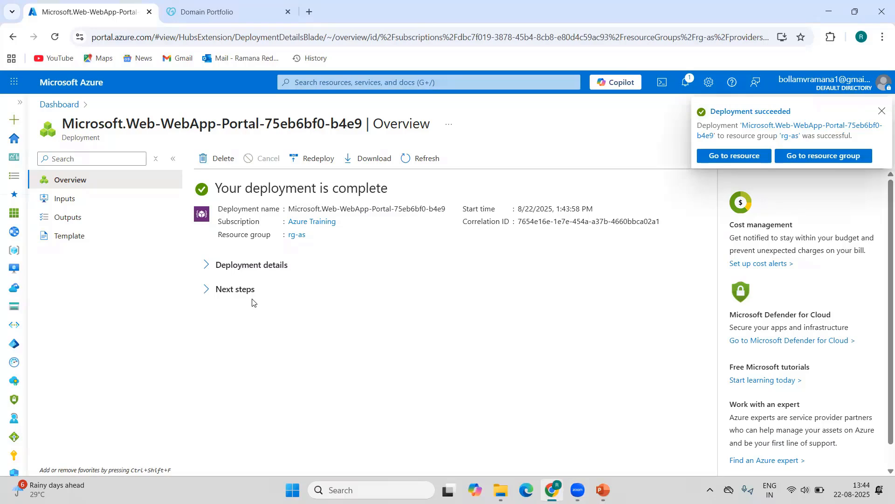
click(735, 157)
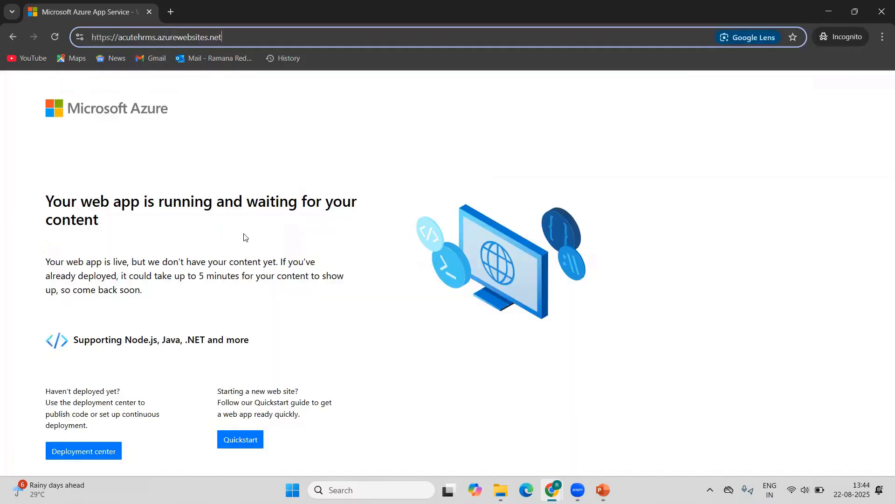
click(881, 11)
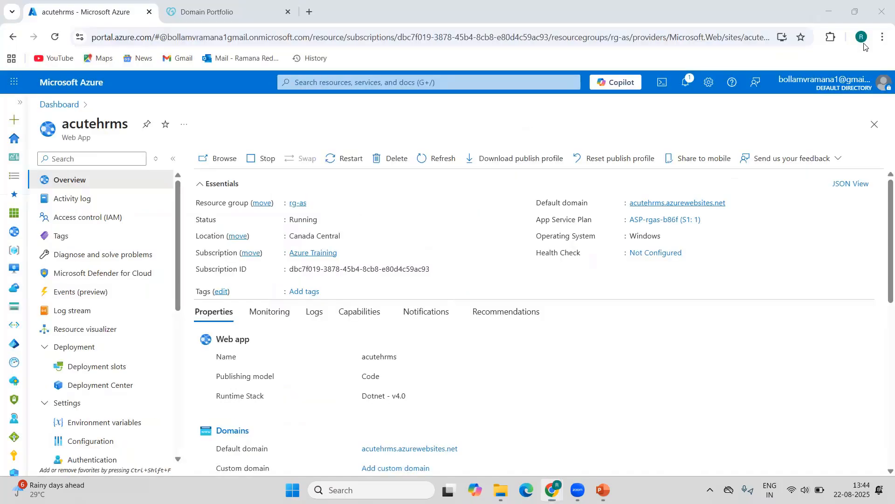
Turn on FTP Basic Auth Publishing in the acutehrms configuration and save the change.
scroll(114, 334, down, 2)
click(116, 328)
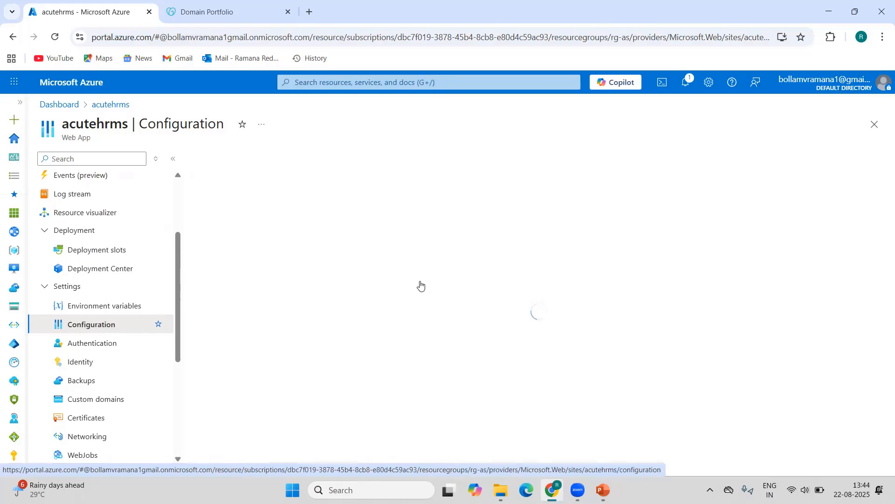
scroll(479, 289, down, 4)
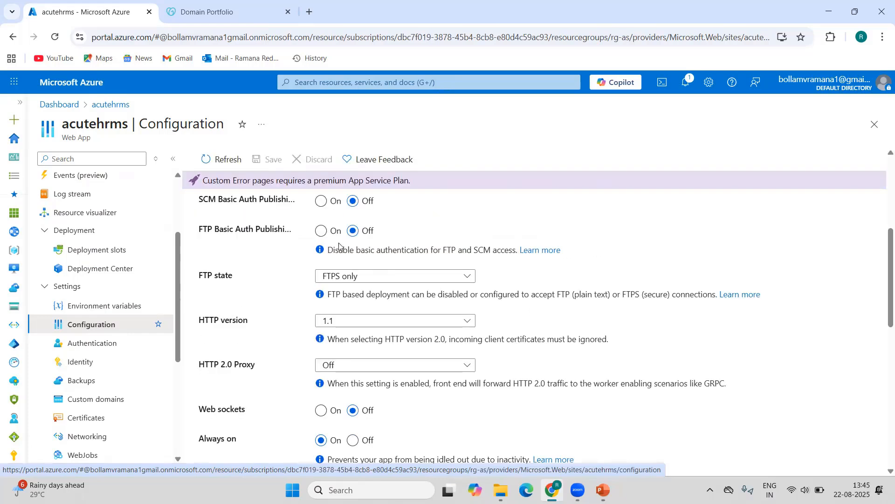
click(321, 230)
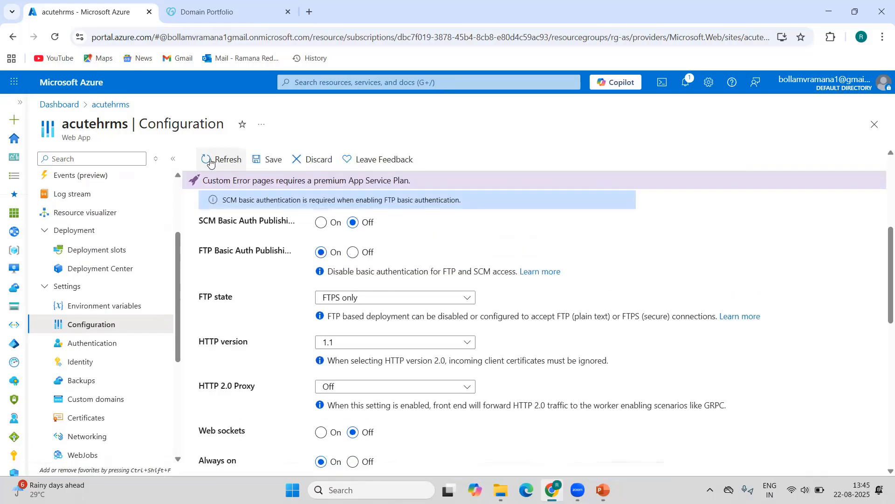
click(260, 161)
click(228, 238)
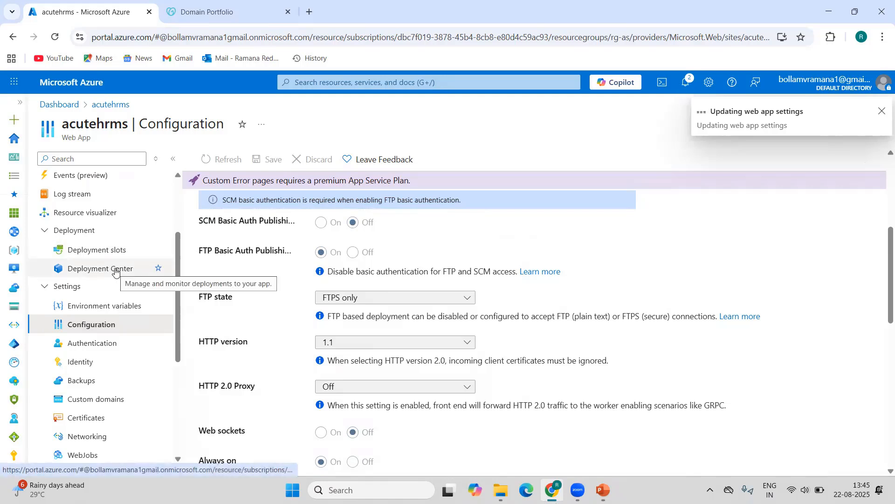
click(116, 270)
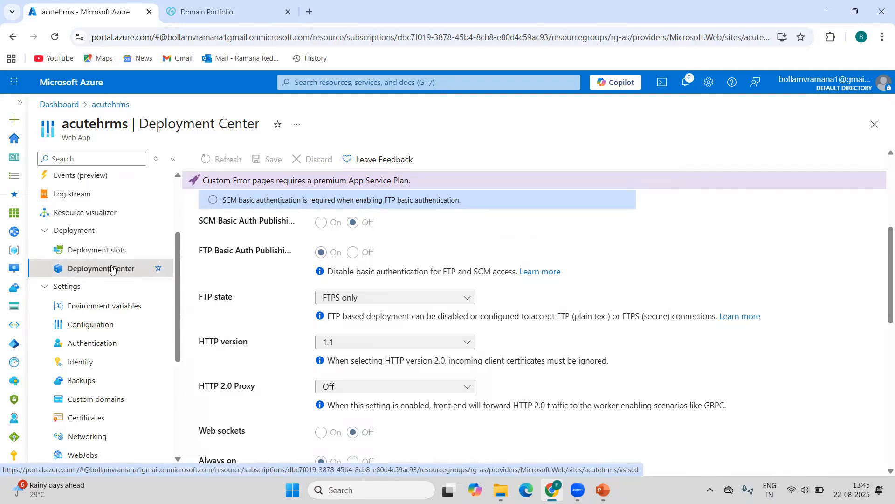
scroll(430, 271, up, 3)
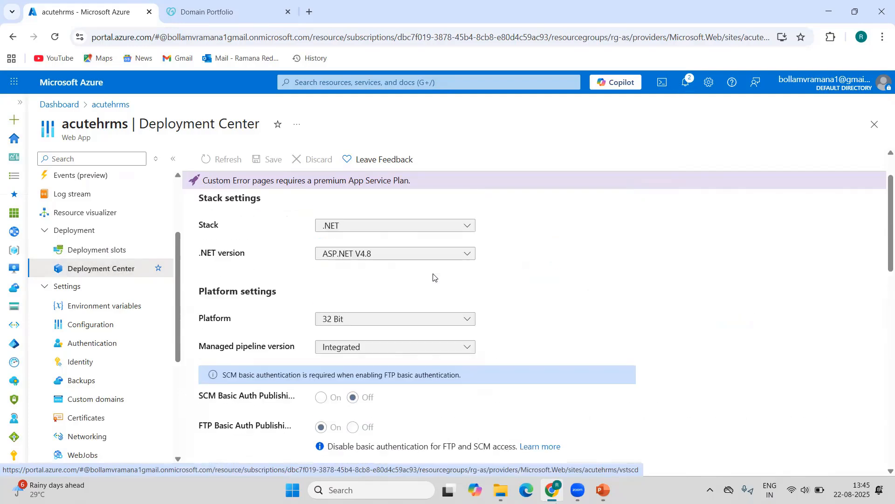
click(110, 251)
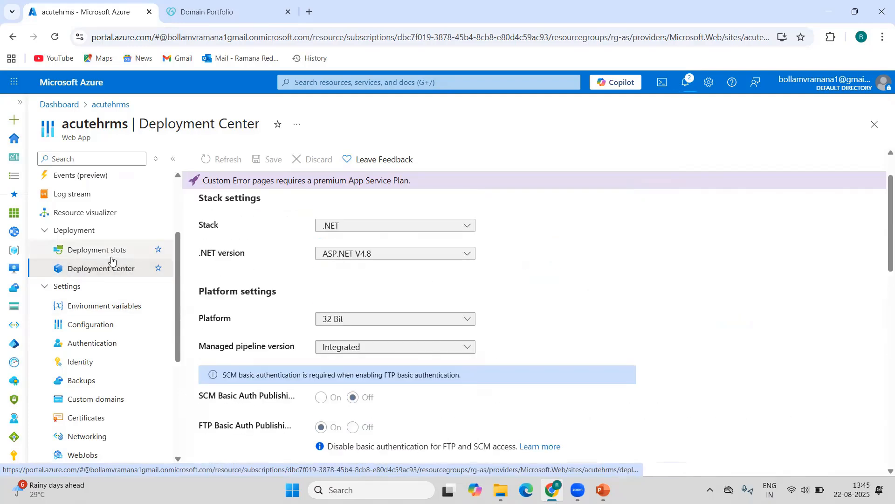
click(545, 108)
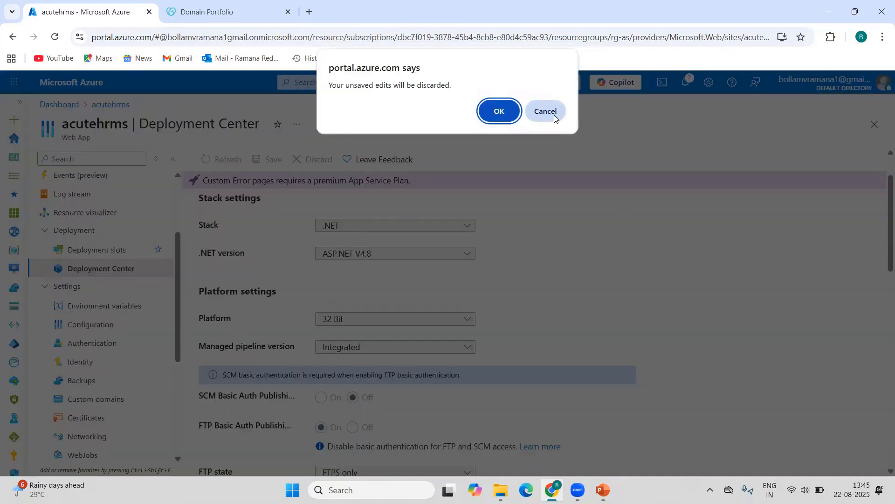
click(554, 115)
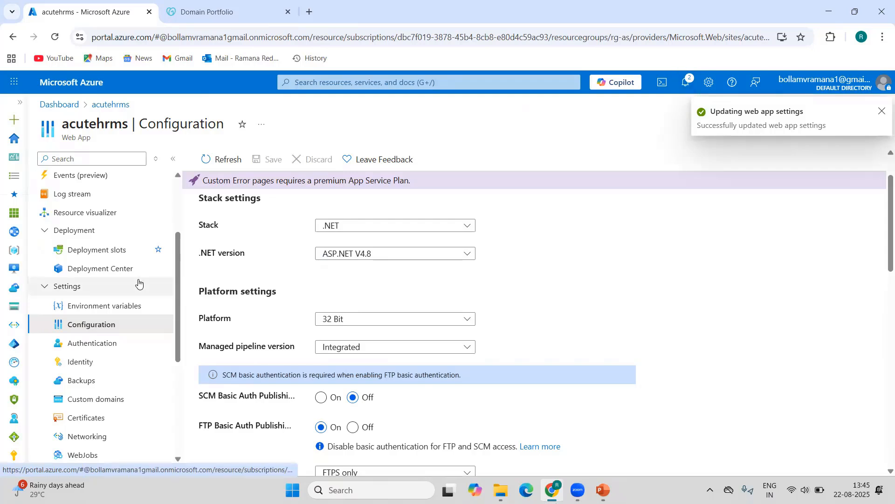
Enter and confirm a password for the user-scope FTPS credentials in the Deployment Center, and save the credentials.
click(91, 269)
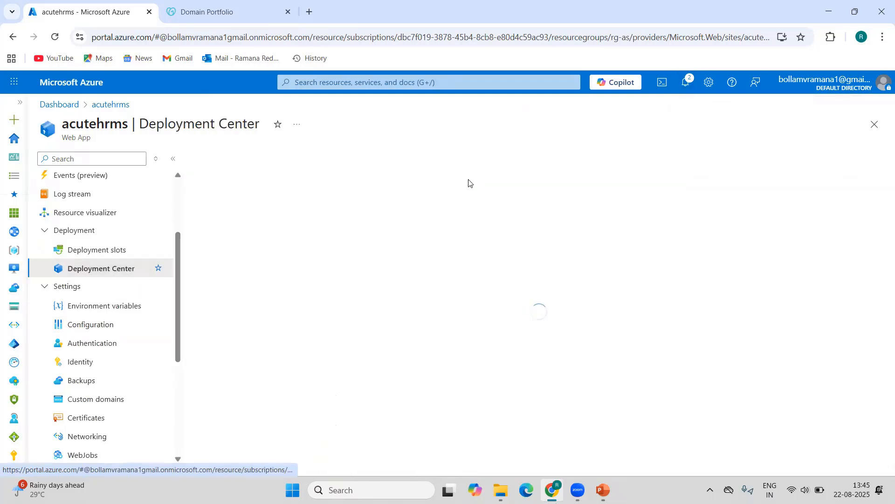
click(321, 173)
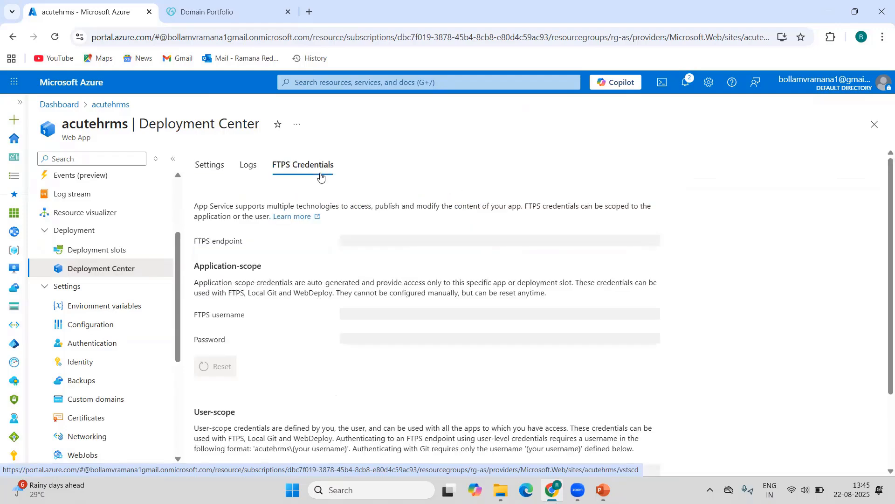
scroll(377, 349, down, 3)
click(374, 393)
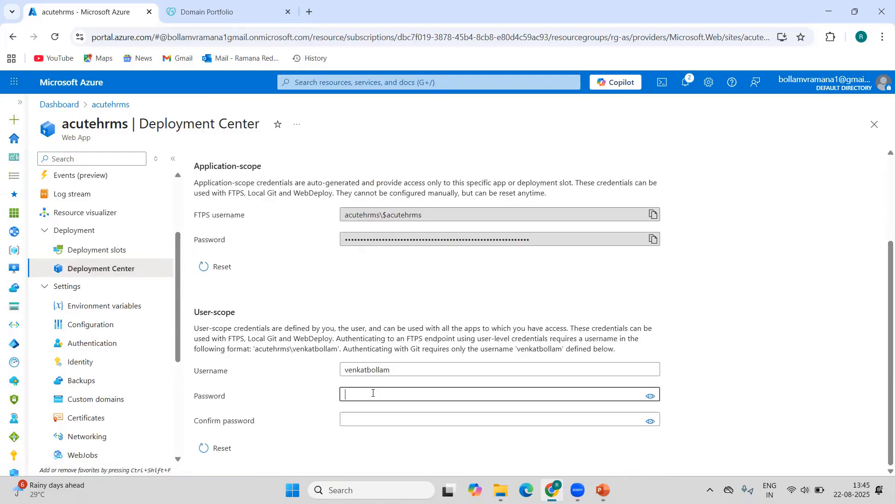
text(••)
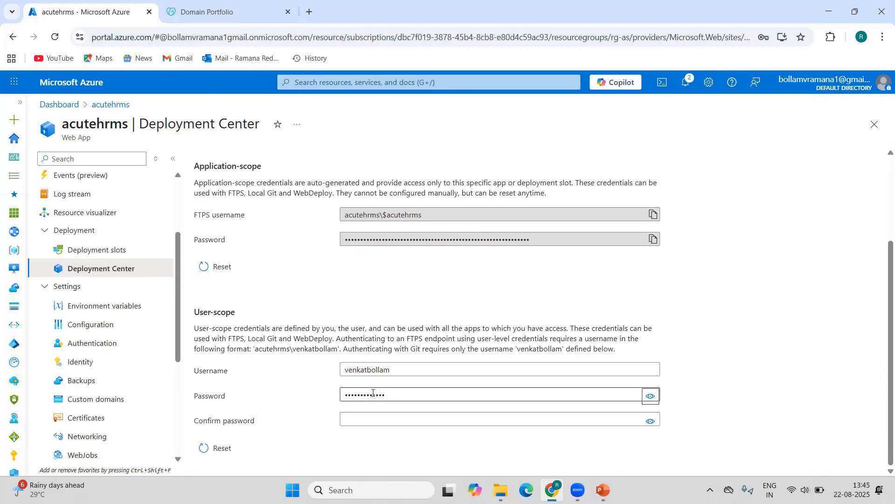
click(371, 424)
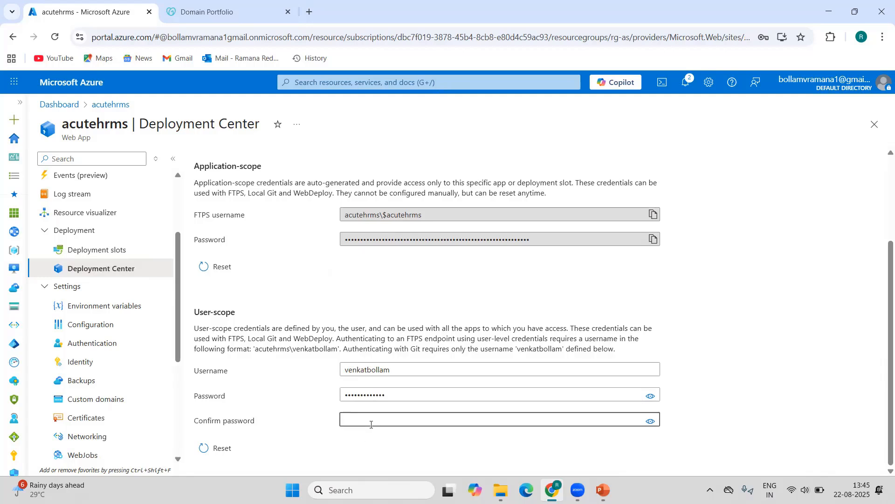
text(•••)
scroll(312, 215, up, 3)
click(216, 199)
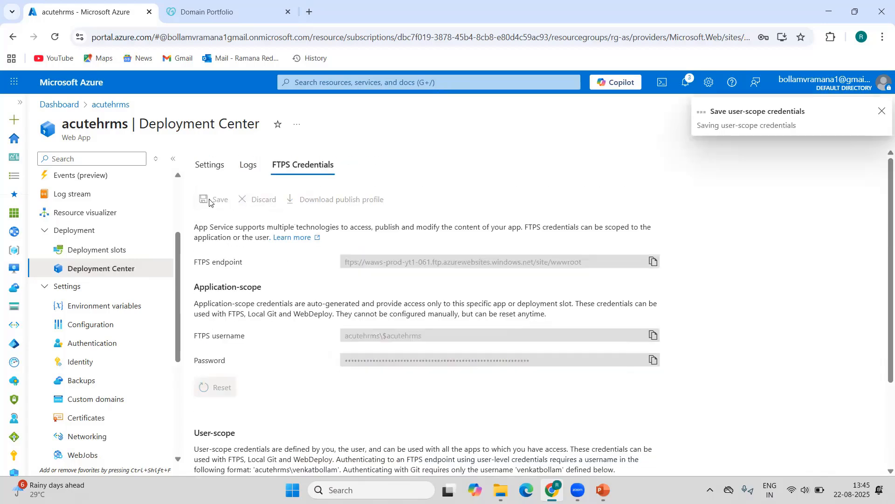
Switch to WinSCP and dismiss its startup login dialog.
click(291, 490)
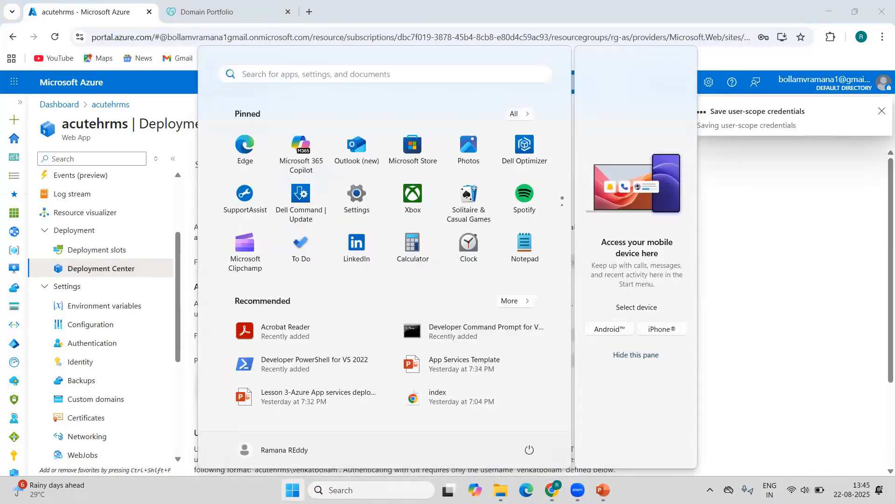
text(winsc)
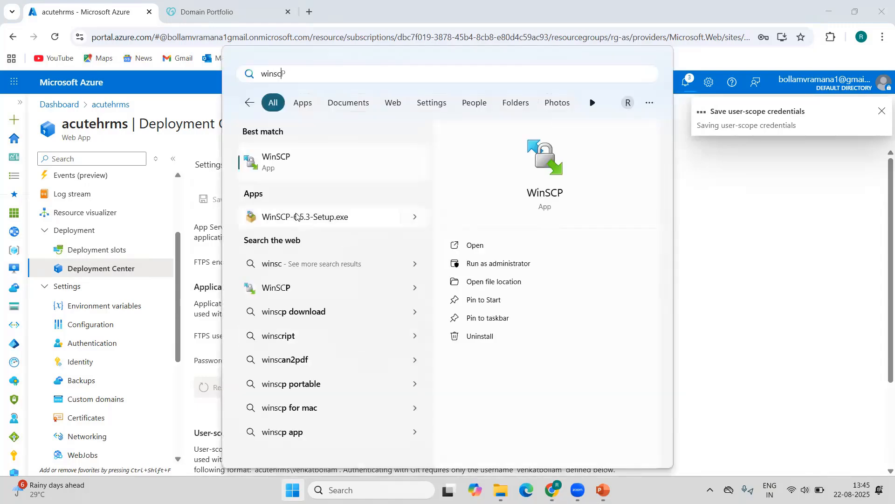
click(283, 161)
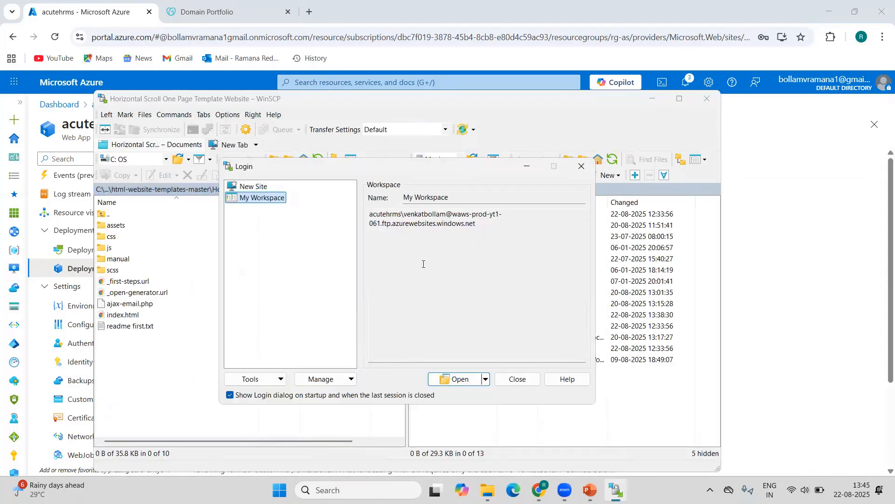
click(515, 380)
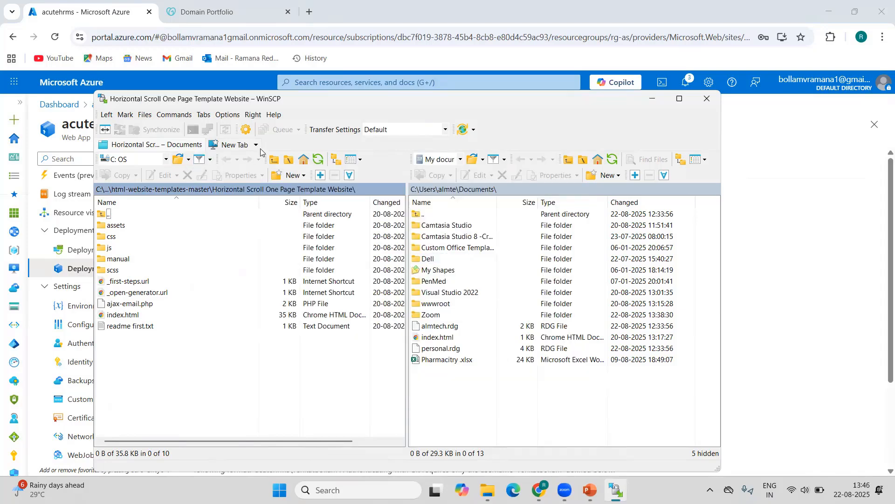
Start a new site session using the FTP protocol with TLS/SSL Implicit encryption.
click(238, 149)
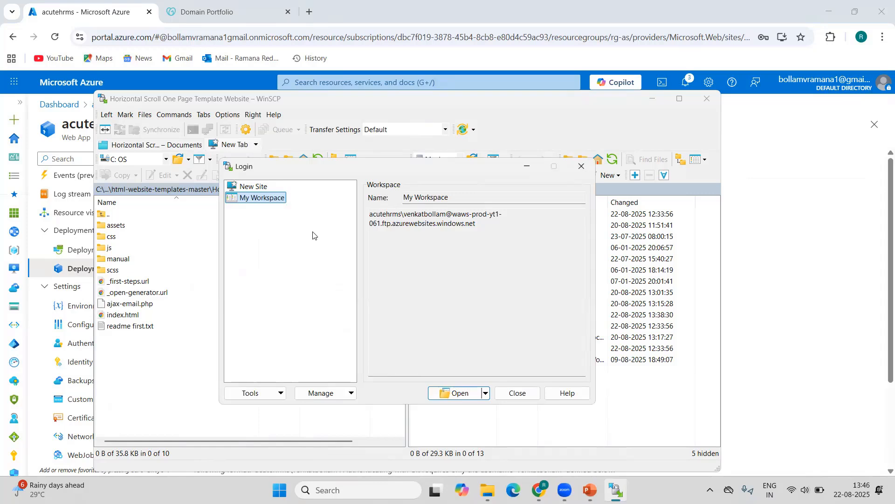
click(258, 188)
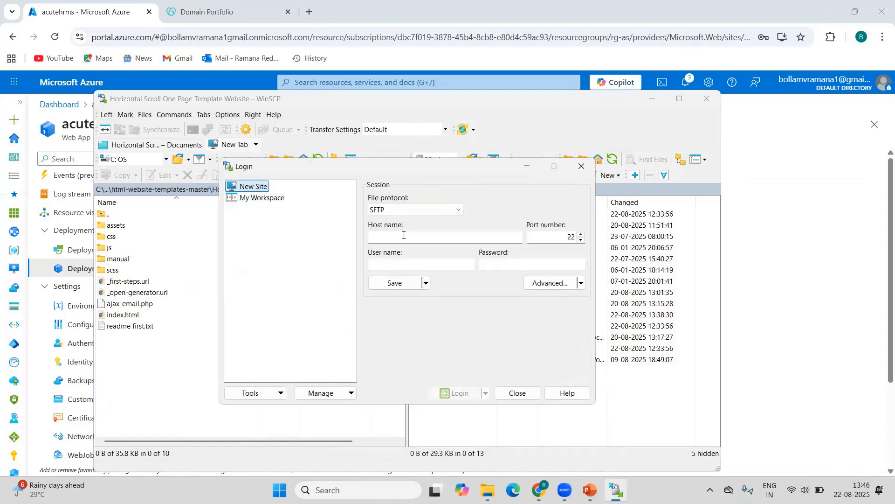
click(394, 210)
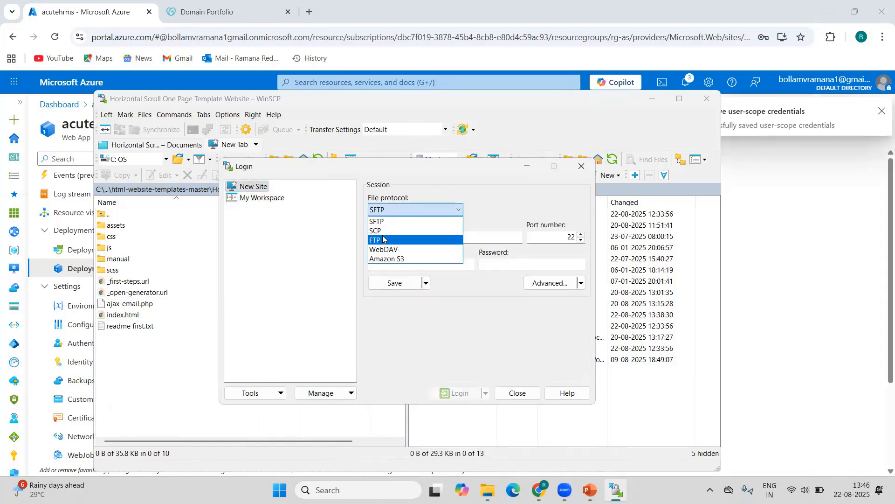
click(392, 234)
click(523, 209)
click(489, 230)
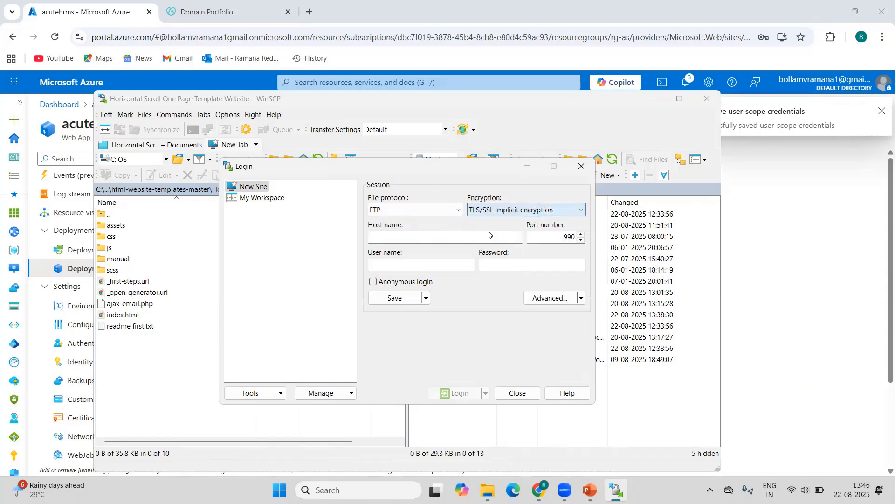
Copy the FTPS endpoint from the acutehrms Deployment Center in the Azure portal and paste it as the host name in WinSCP.
click(705, 7)
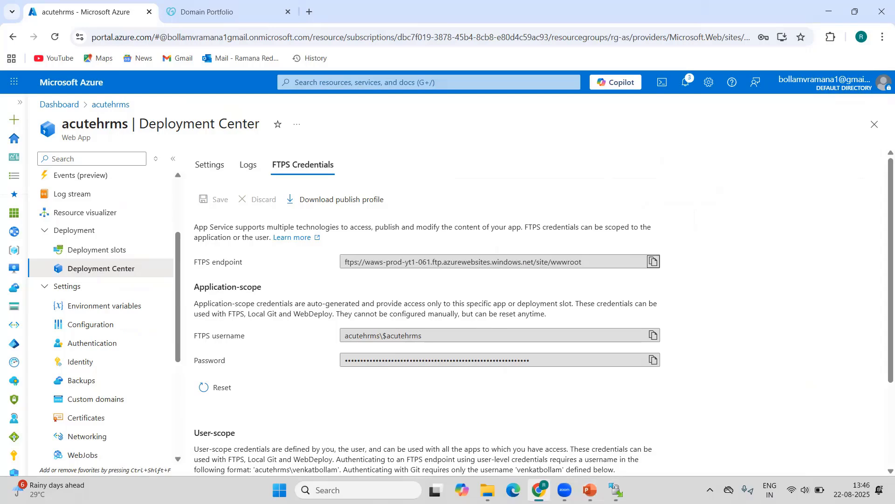
click(616, 490)
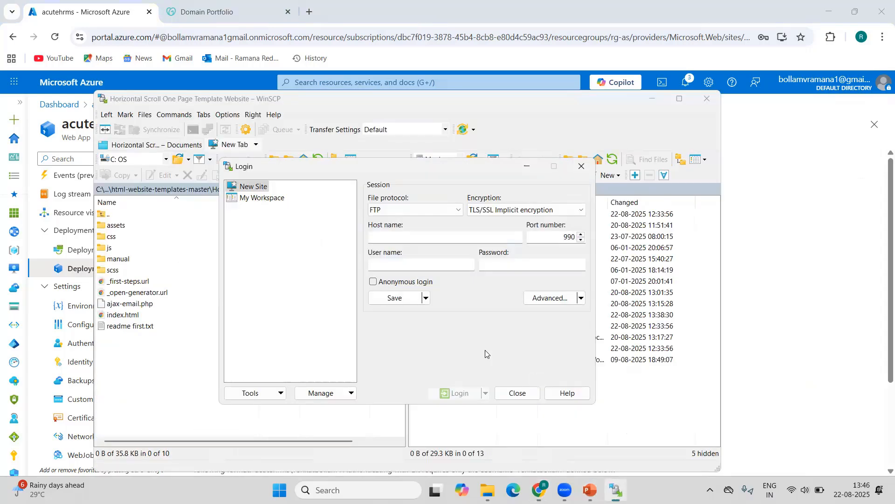
click(408, 239)
text(waws-prod-yt1-061.ftp.azurewebsites.windows.net)
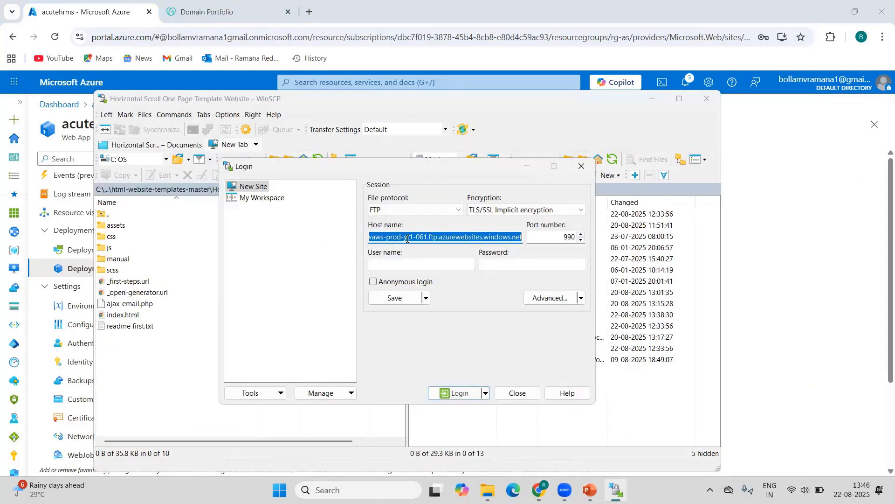
Enter the user-scope FTPS user name, prefixed with acutehrms\, and its password, and log in to the site.
click(387, 264)
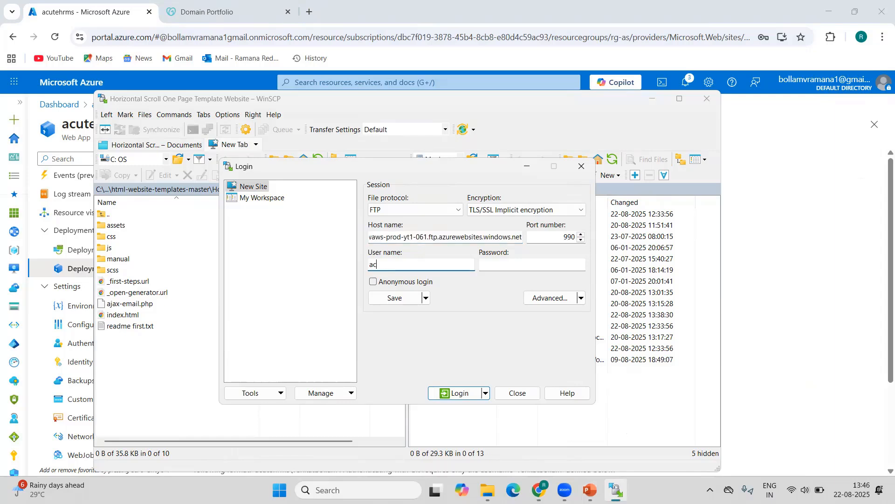
text(acutehrms\venkatbollam)
key(Tab)
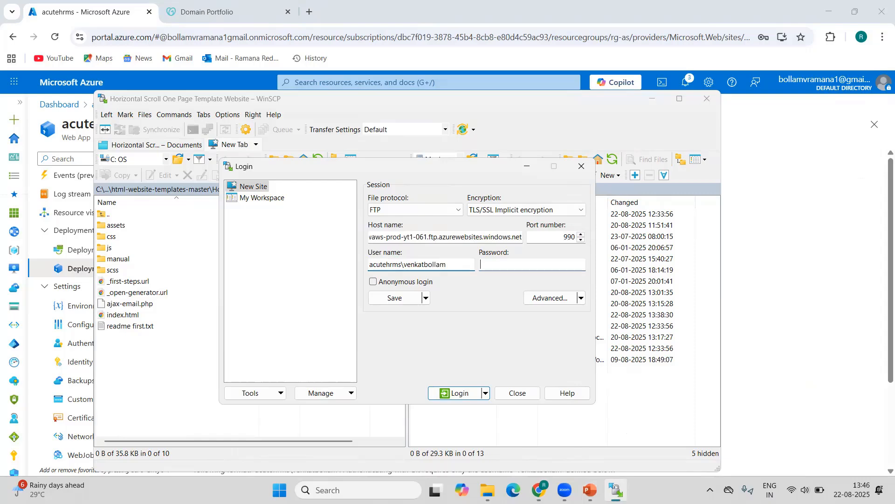
text(••••••)
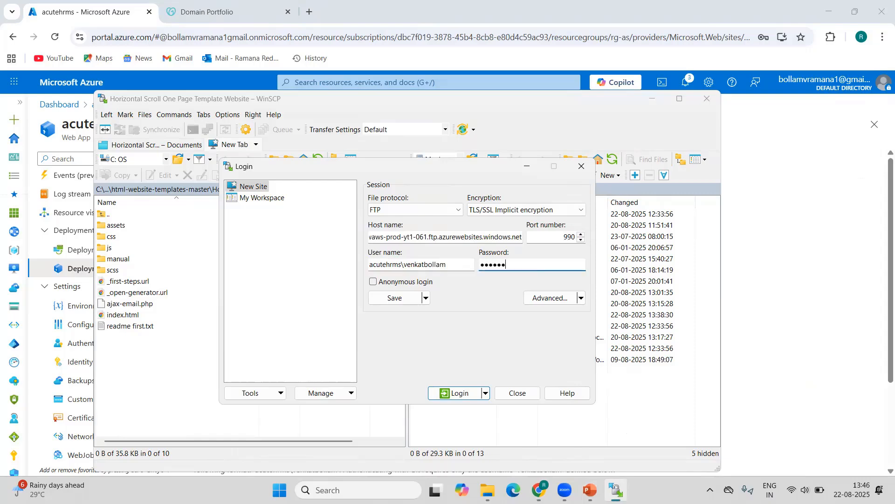
text(•••)
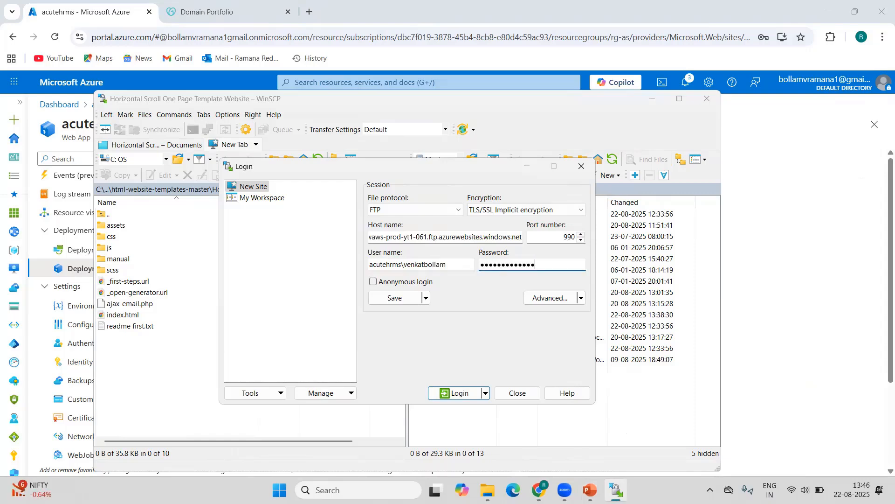
key(Return)
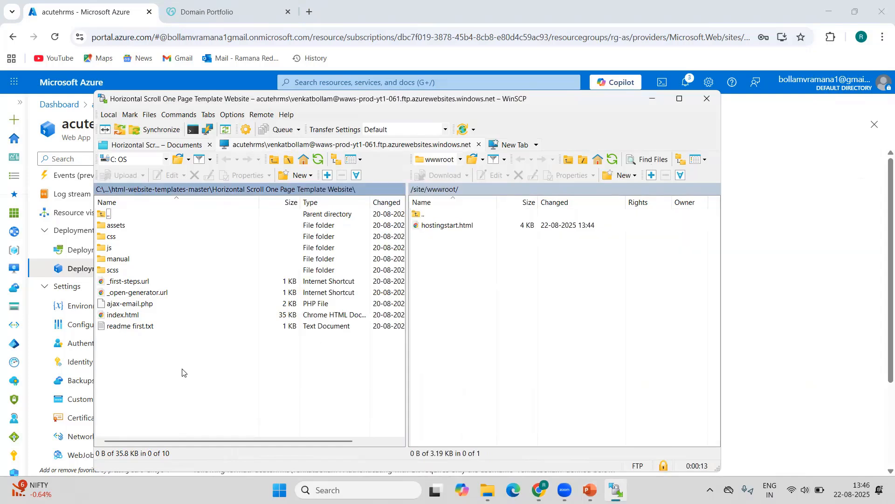
Upload all files and folders of the Horizontal Scroll One Page Template Website to the remote /site/wwwroot folder, and minimize WinSCP.
drag(233, 379, 87, 194)
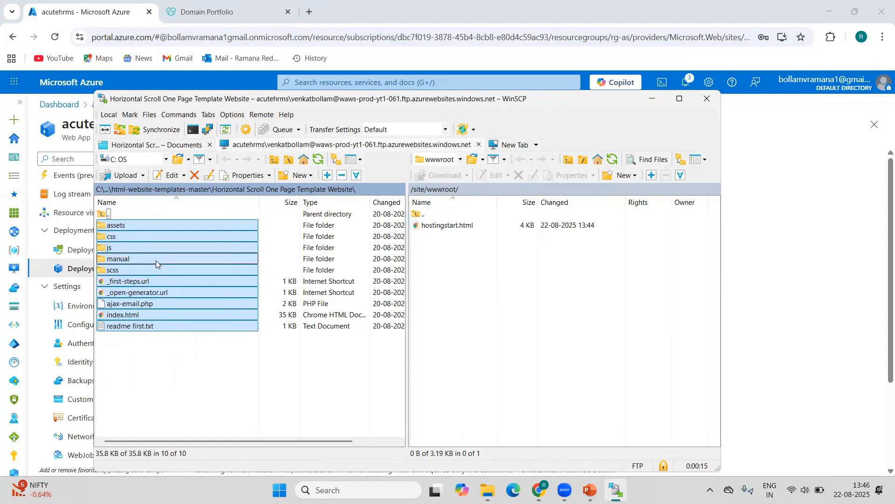
drag(155, 261, 491, 274)
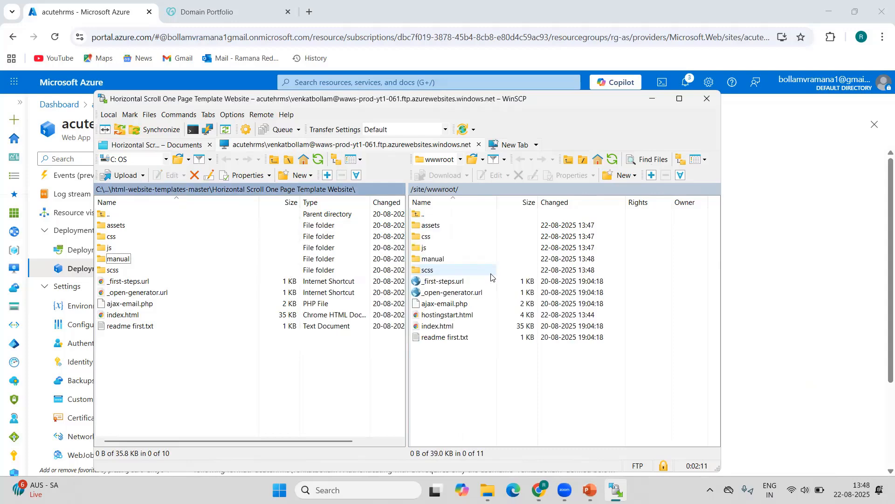
click(654, 103)
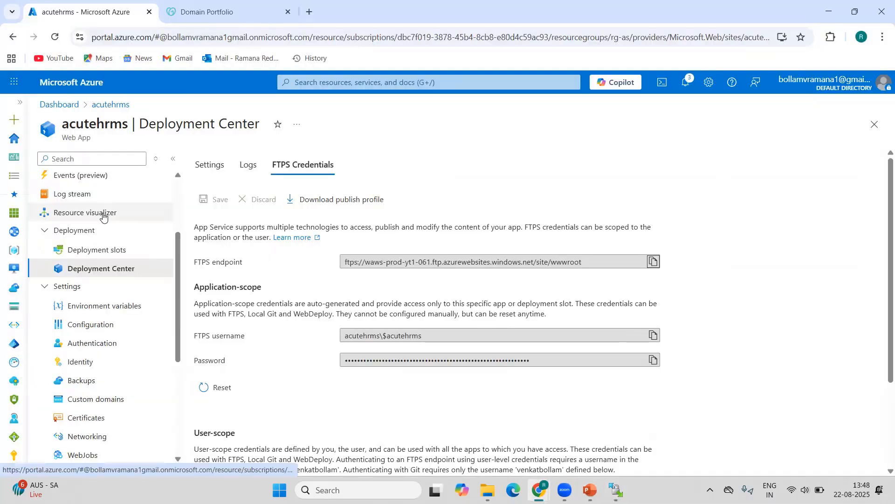
Copy the default domain from the acutehrms overview and load the site in a new incognito window.
scroll(98, 200, up, 3)
click(89, 183)
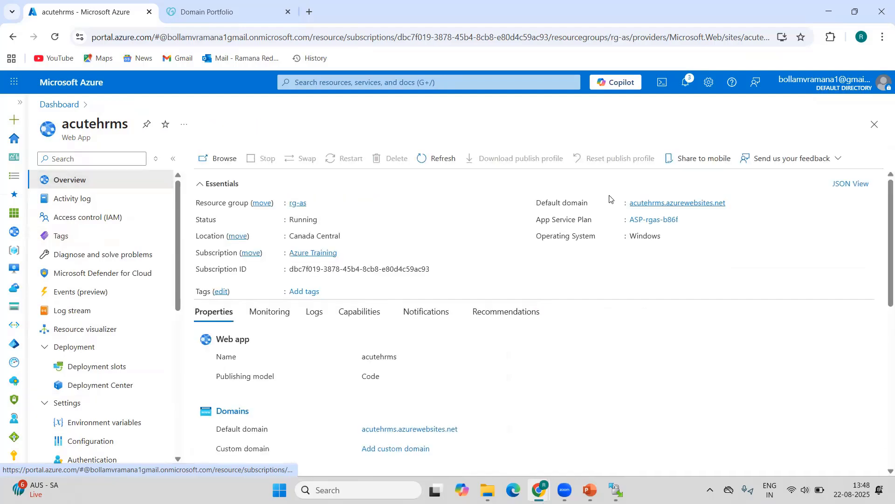
click(778, 240)
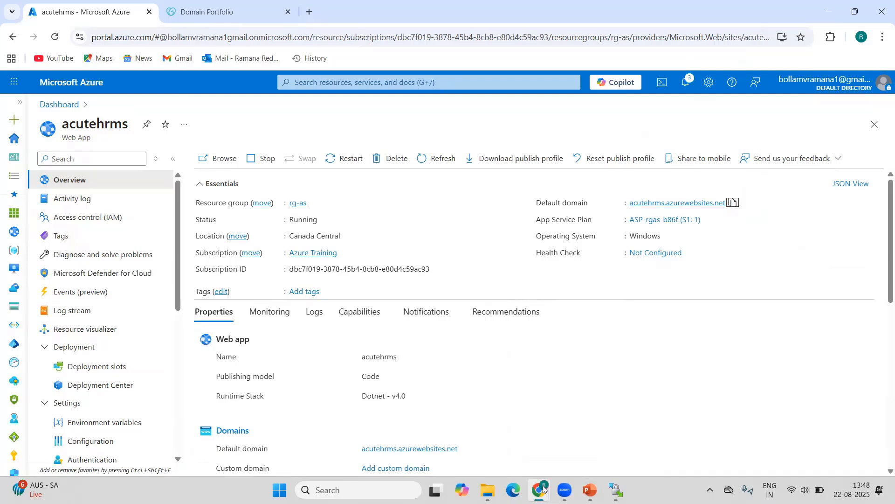
click(544, 488)
click(601, 456)
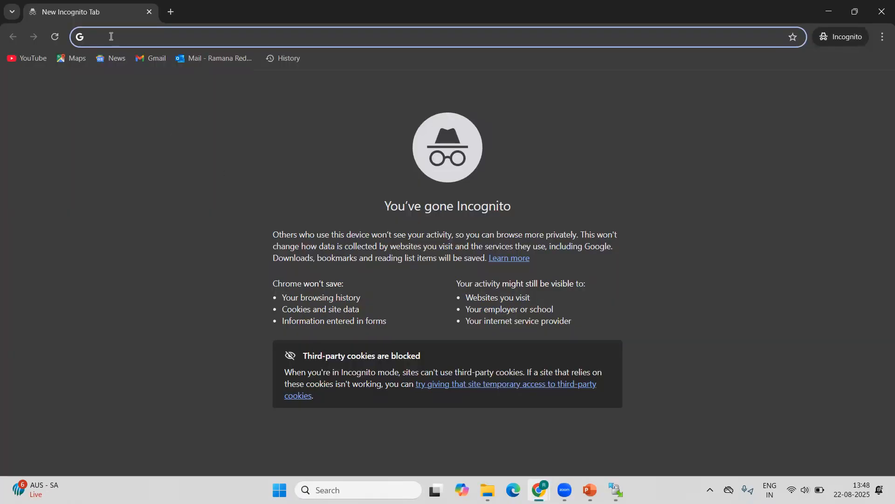
right_click(111, 36)
click(180, 150)
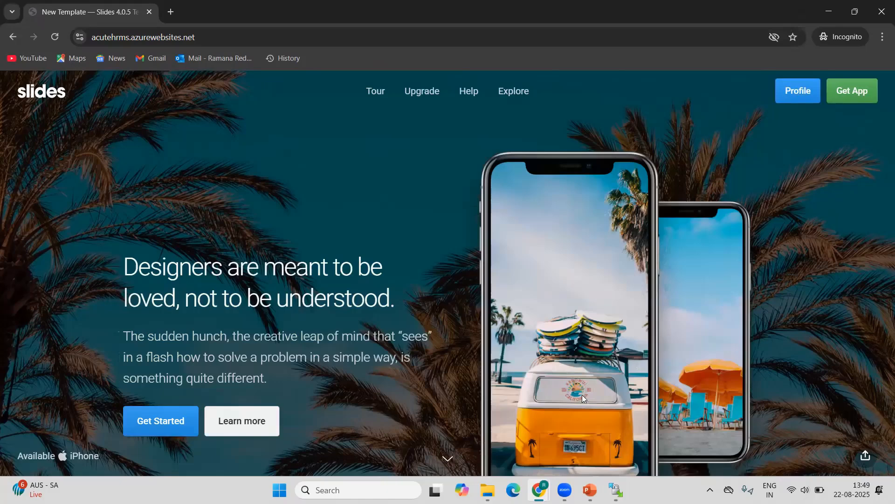
Switch to PowerPoint and add a text box reading "Acutehrms.azurewebsites.net" below the line about verifying ownership.
key(alt+Tab)
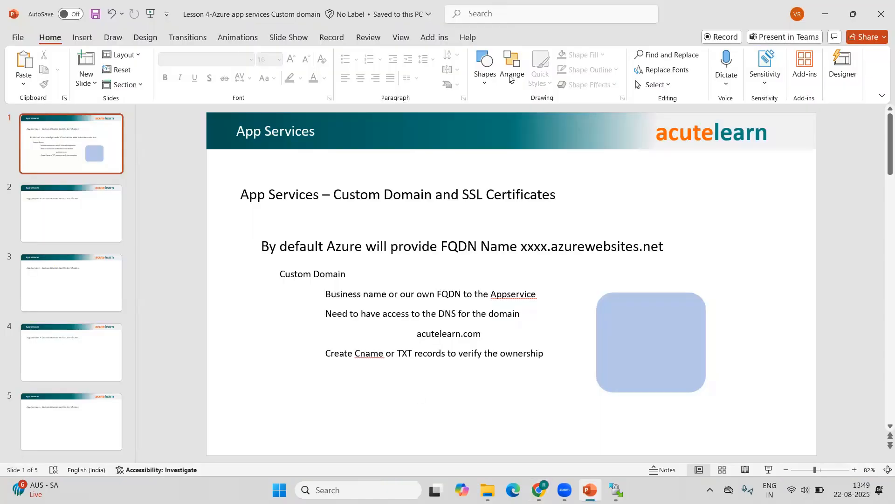
click(485, 67)
click(485, 202)
drag(331, 377, 561, 414)
text(acute)
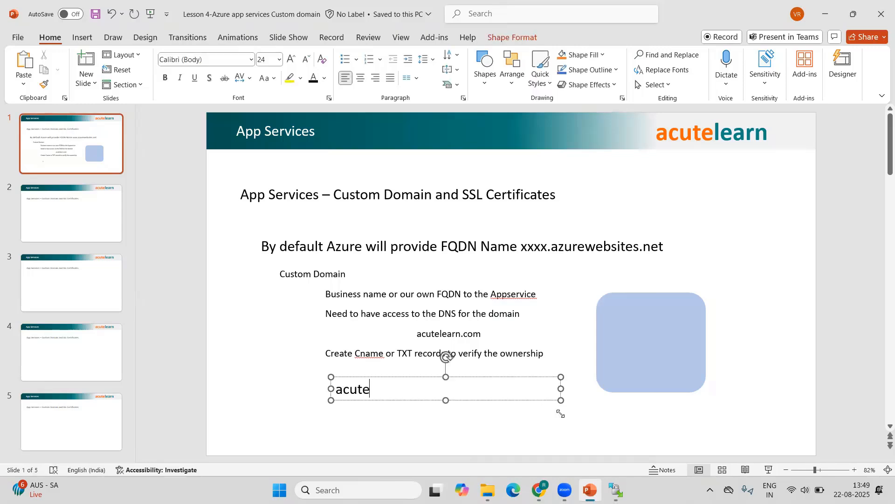
text(hrms.a)
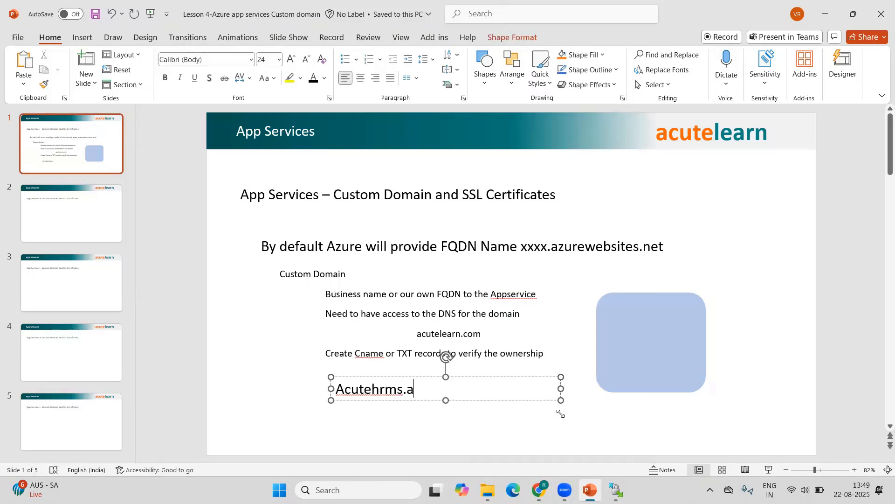
text(zurewebsites.)
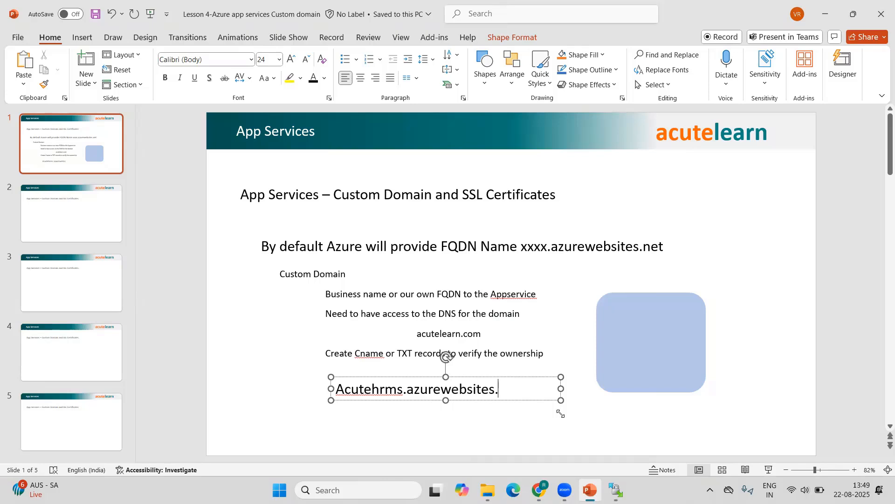
text(net)
Add a second line reading "Hrms.acutelearn.com" to the text box and select that line.
key(Return)
text(ww)
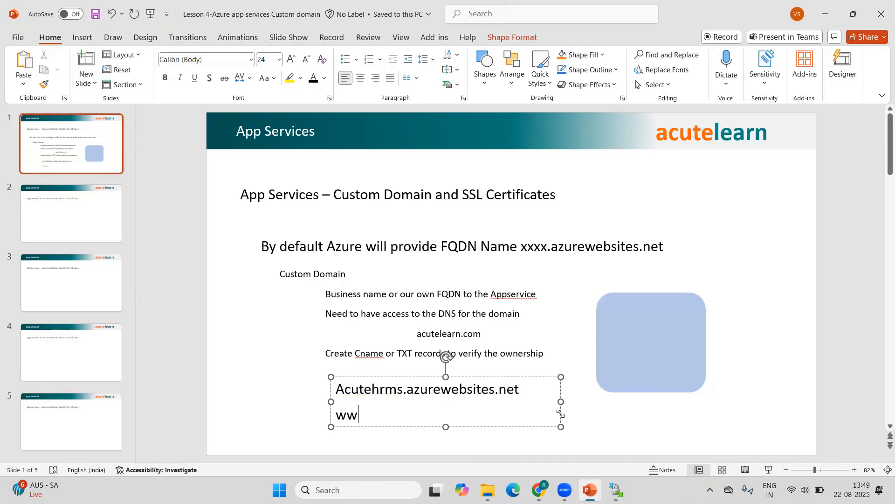
key(BackSpace)
key(BackSpace)
text(hrms.acutelearn)
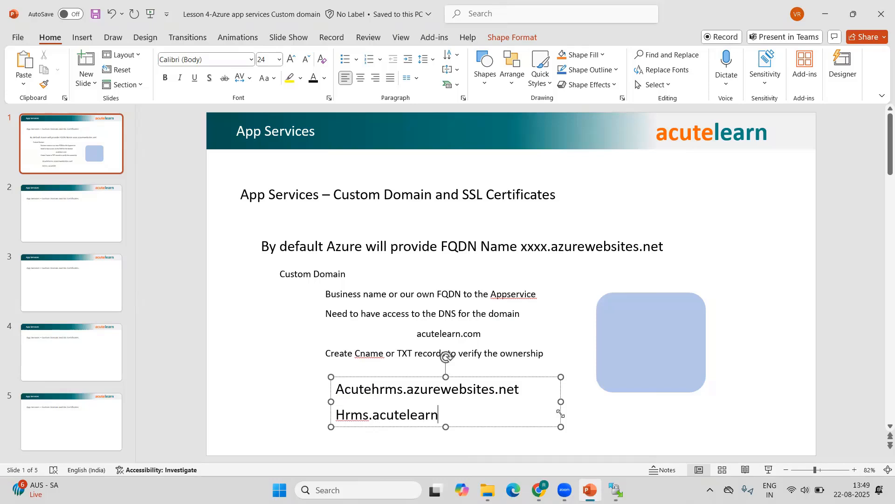
text(.com)
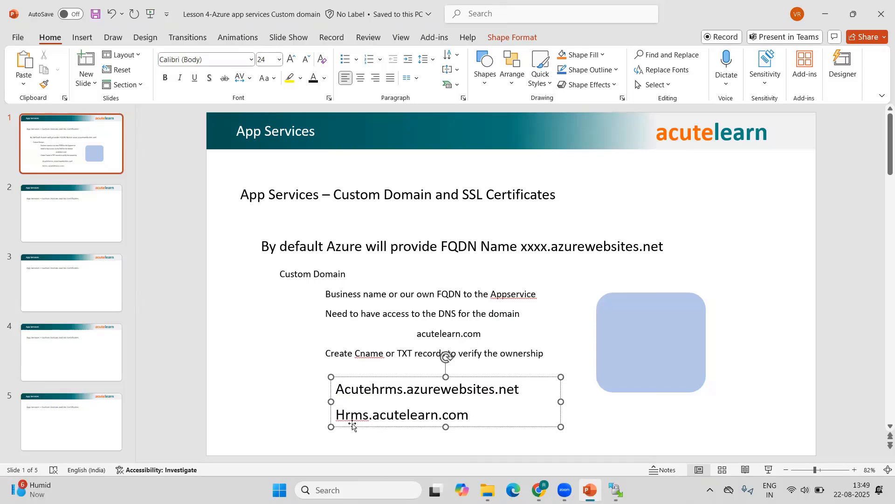
drag(341, 414, 454, 415)
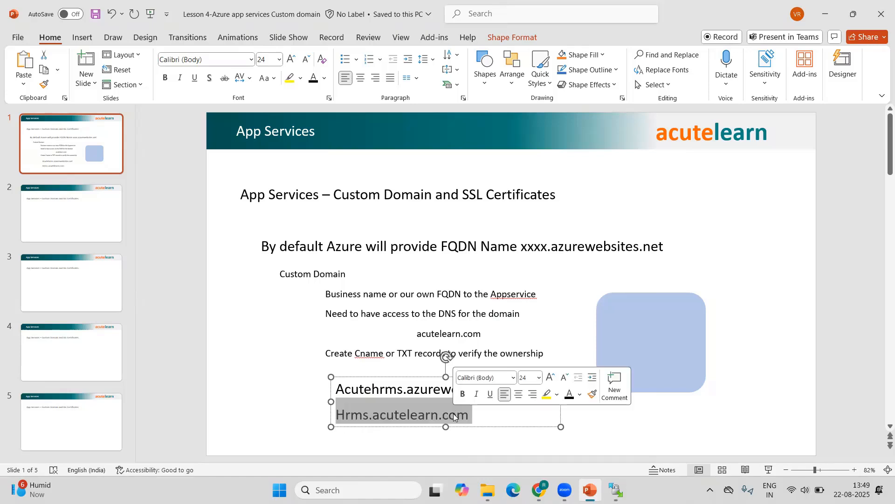
Switch to the Azure portal and open the custom domains settings of the acutehrms web app.
mouse_move(539, 490)
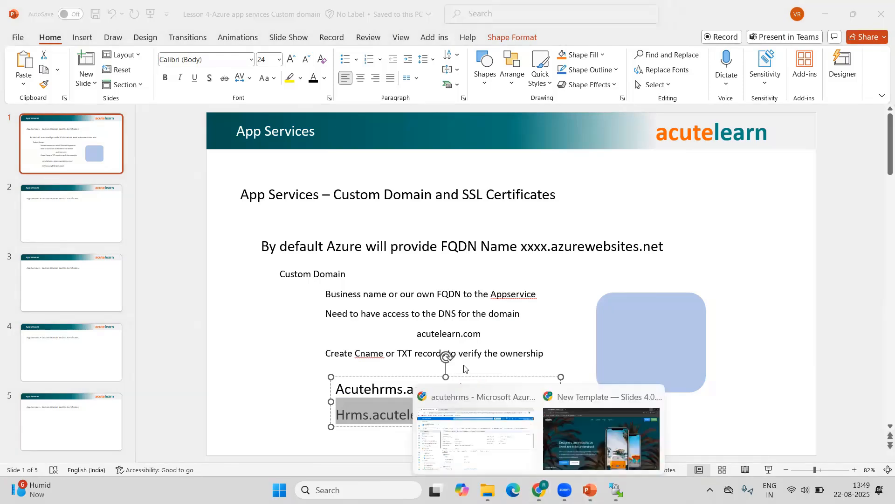
click(470, 426)
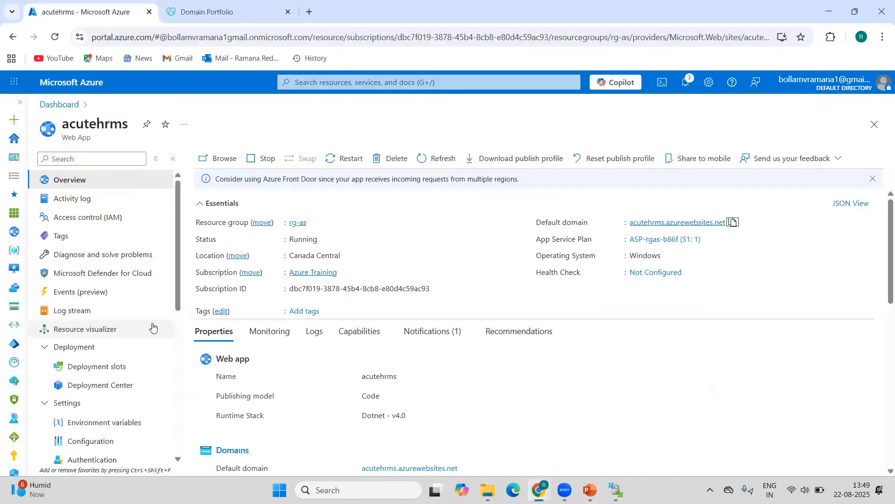
scroll(140, 322, down, 5)
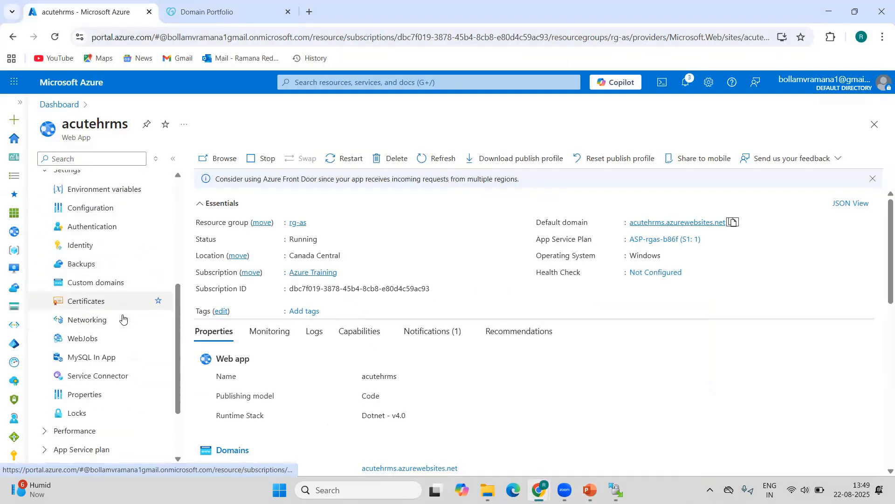
click(100, 288)
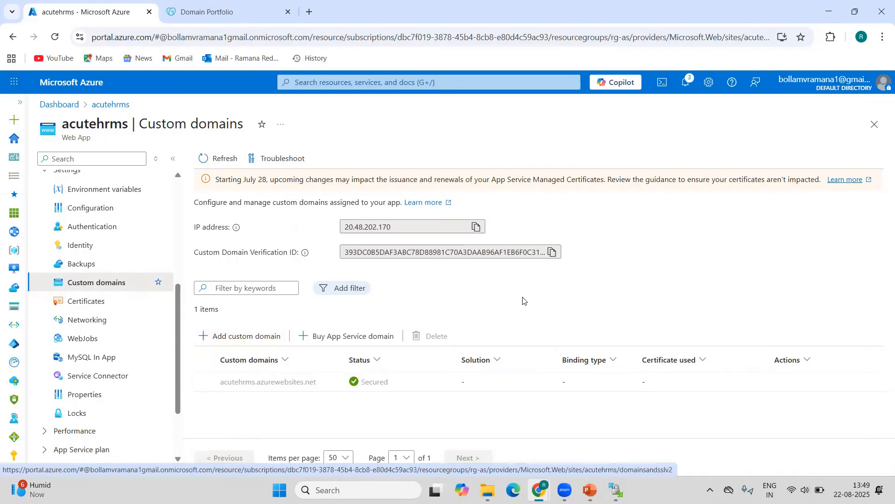
Start buying an App Service domain and check the availability of acutelearn.in and the suggested alternatives.
click(362, 336)
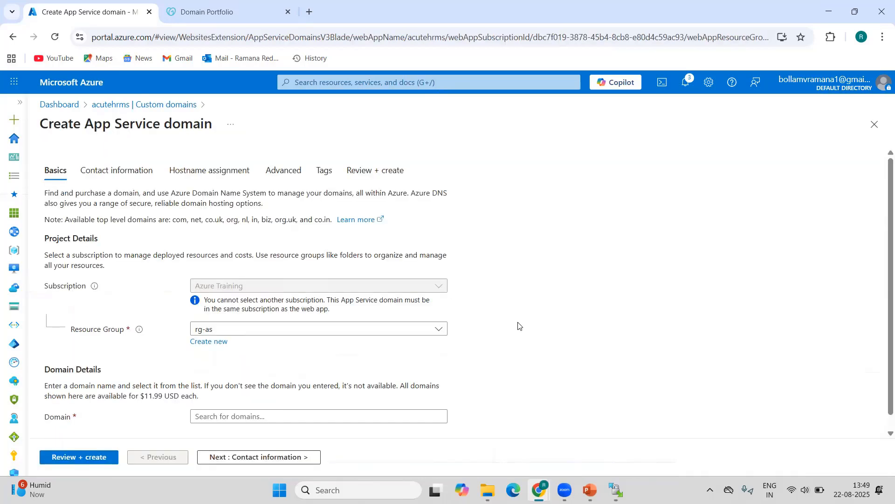
scroll(348, 371, down, 1)
click(264, 402)
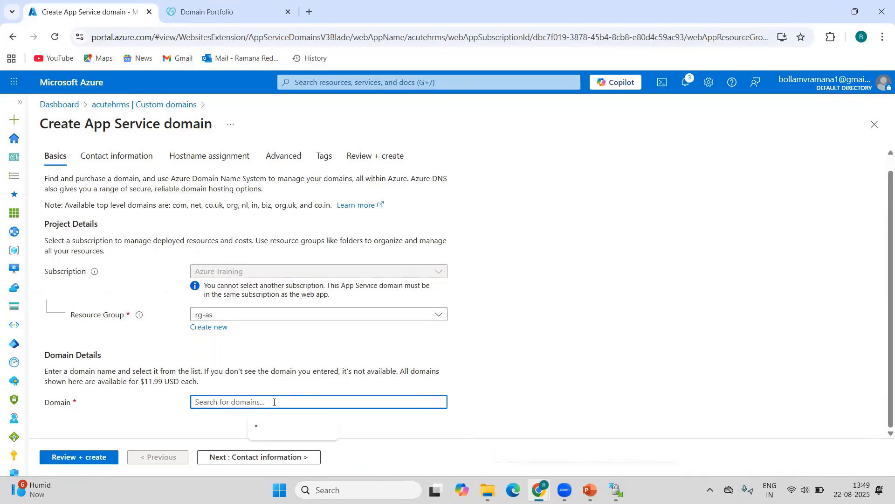
text(acutelearn.in)
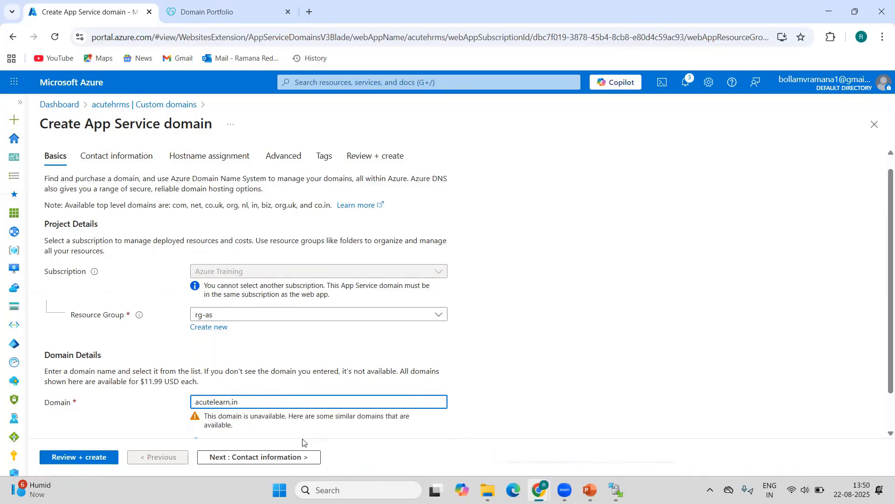
scroll(363, 427, down, 1)
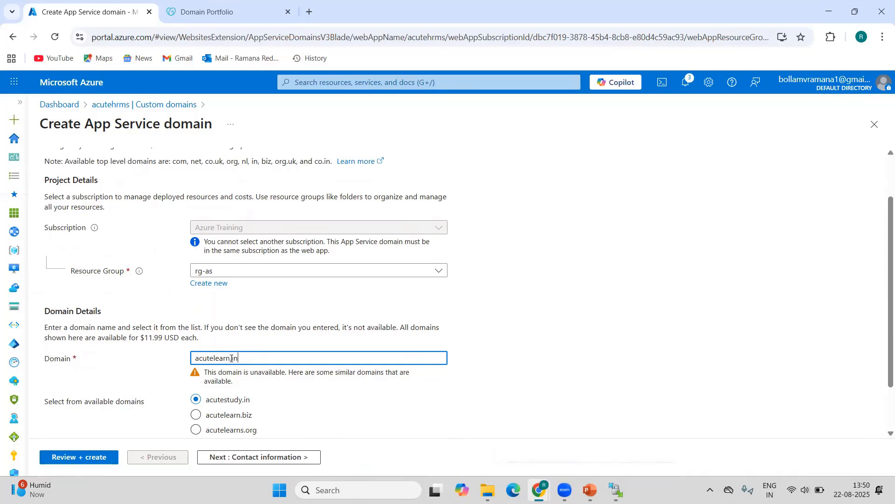
Check the availability of acuteleart.in, and leave the domain purchase form, discarding the edits.
click(231, 358)
key(BackSpace)
text(t)
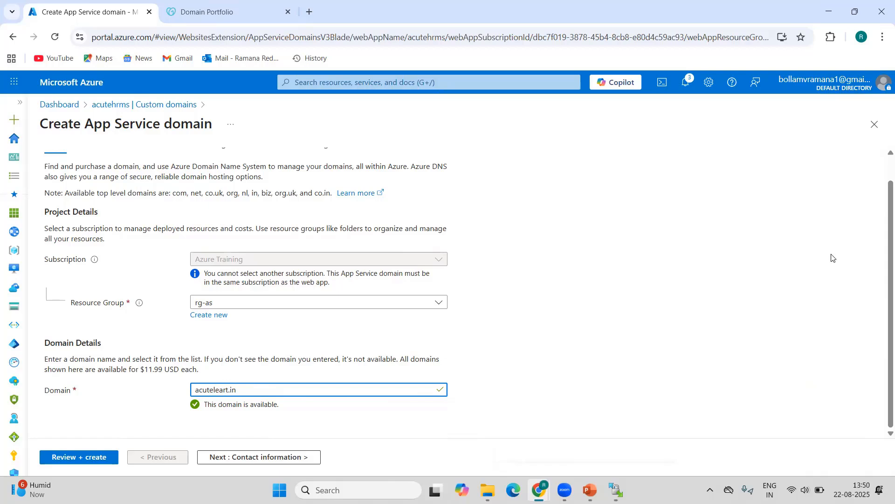
click(874, 124)
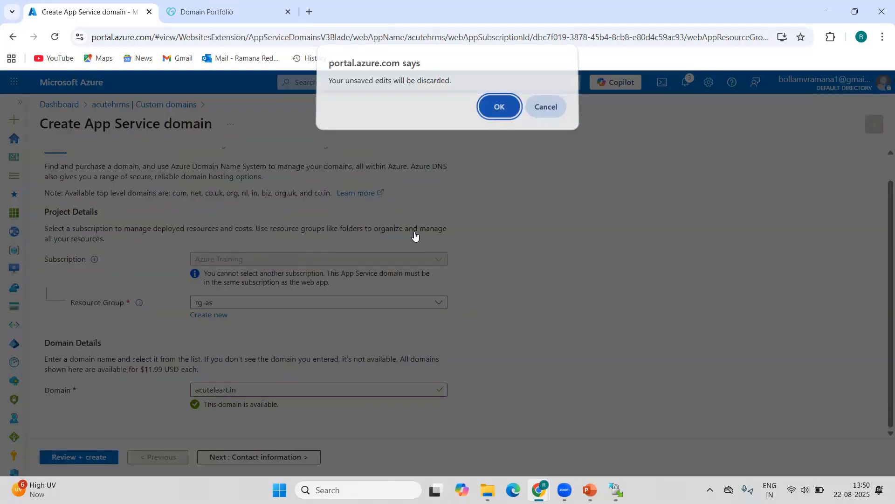
key(Return)
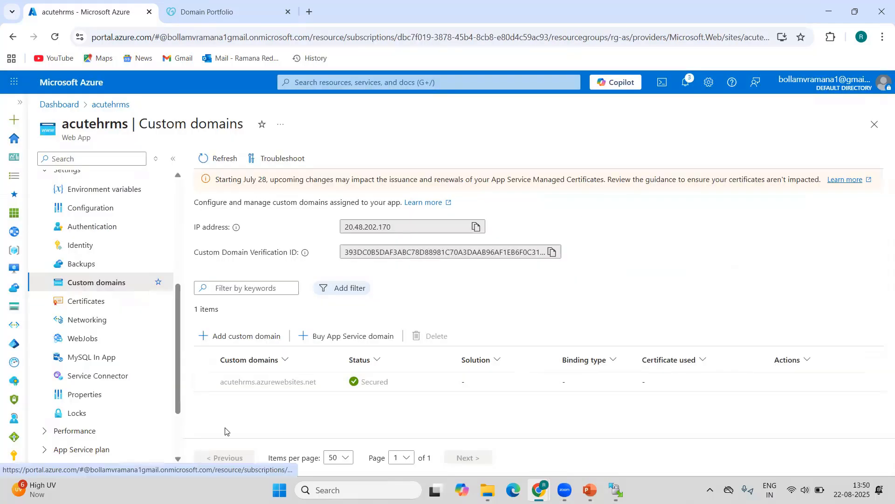
Start adding a custom domain with all other domain services as the provider and the certificate set to be added later.
click(242, 335)
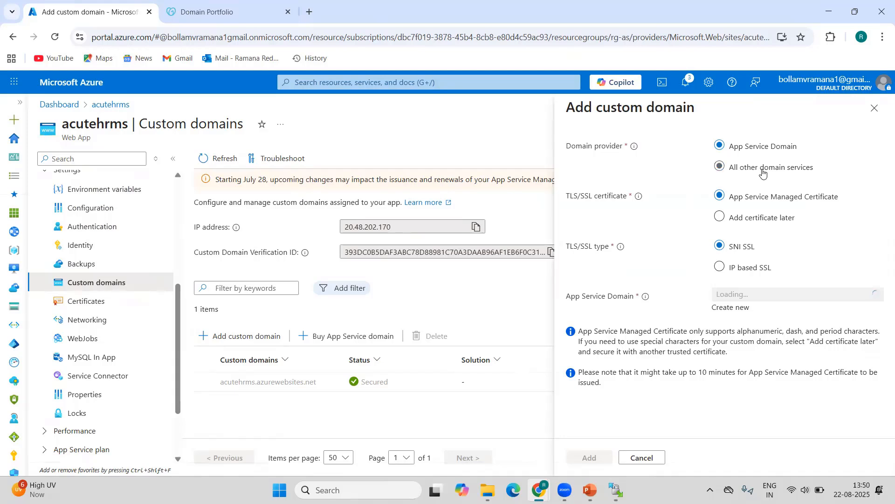
click(762, 173)
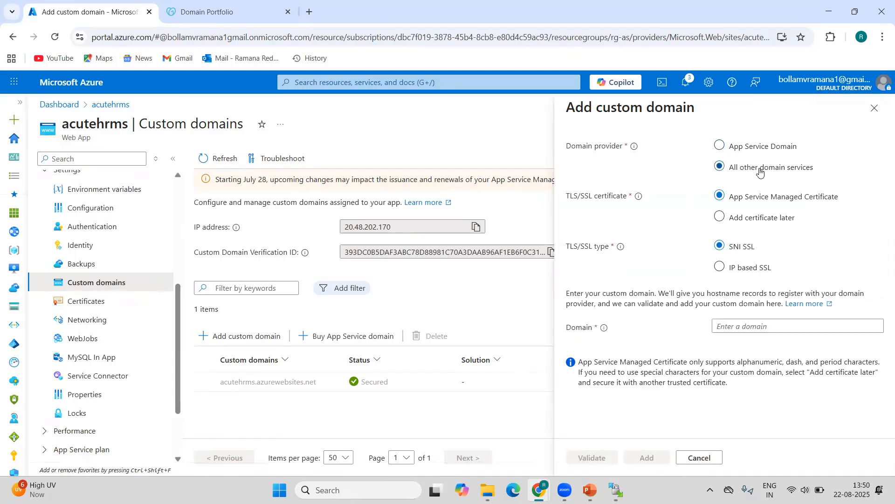
click(792, 148)
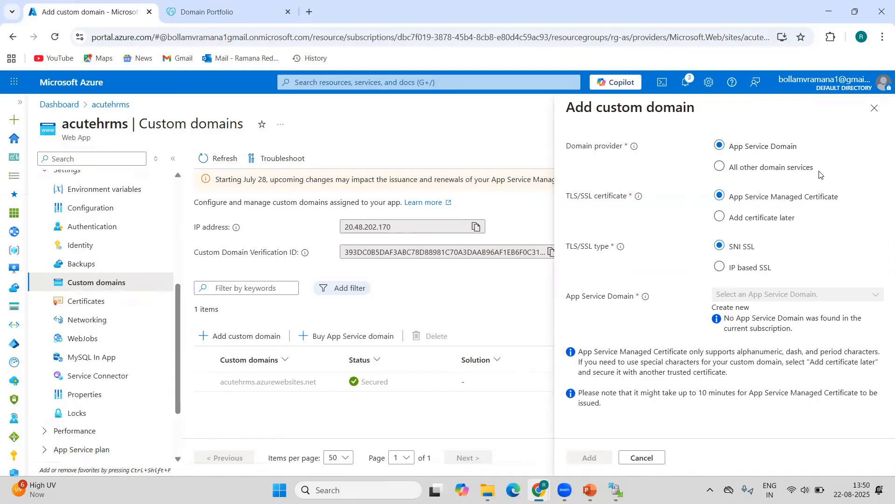
click(778, 168)
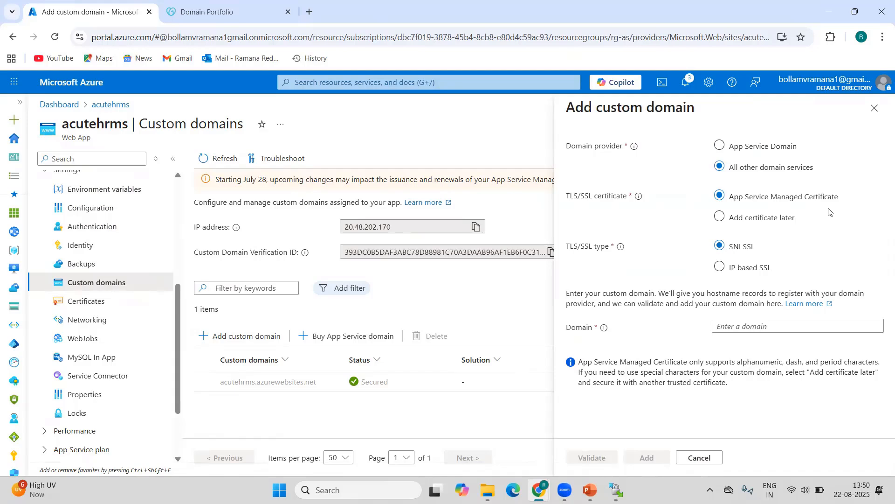
click(737, 223)
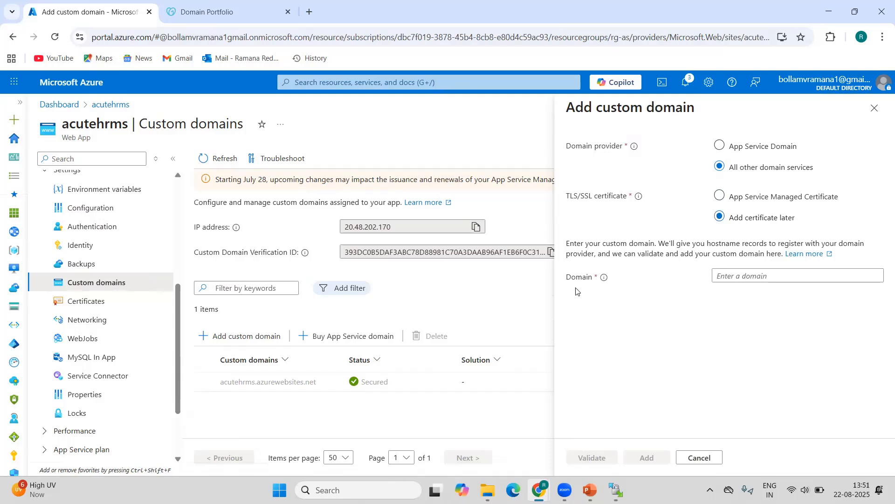
Enter hrms.acutelearn.com as the custom domain and review its domain validation records.
click(754, 276)
text(hrms)
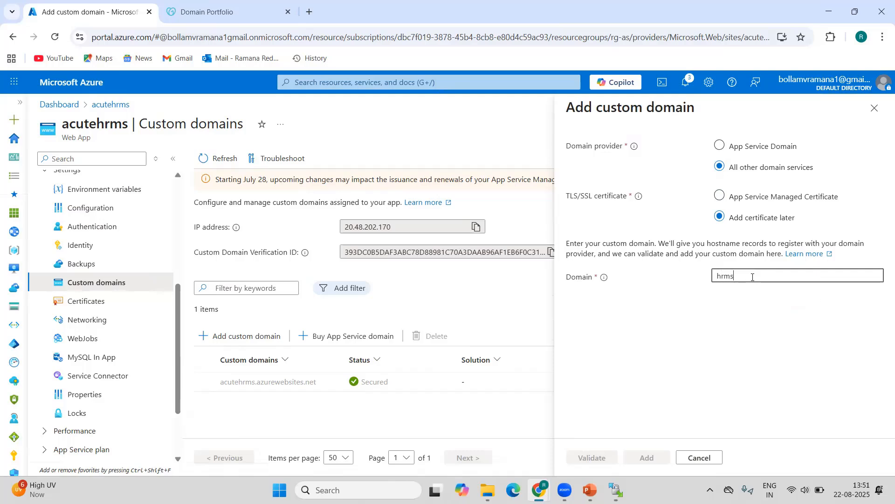
text(.acutelear)
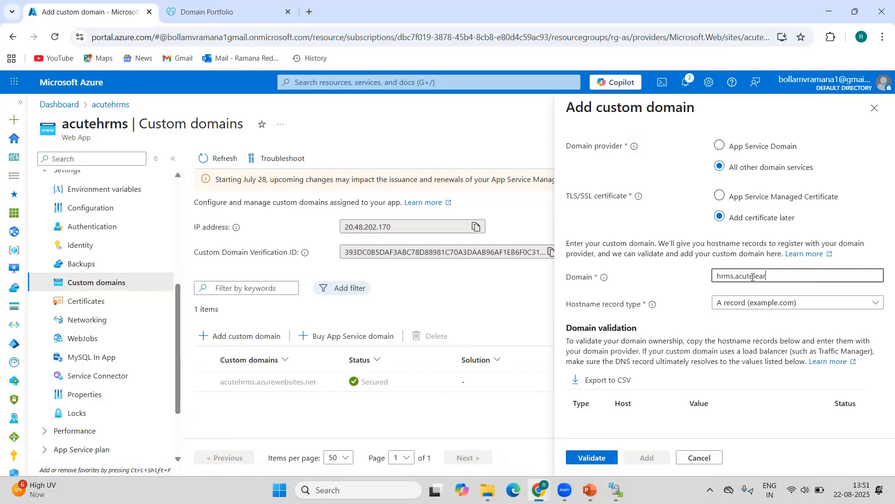
text(n.com)
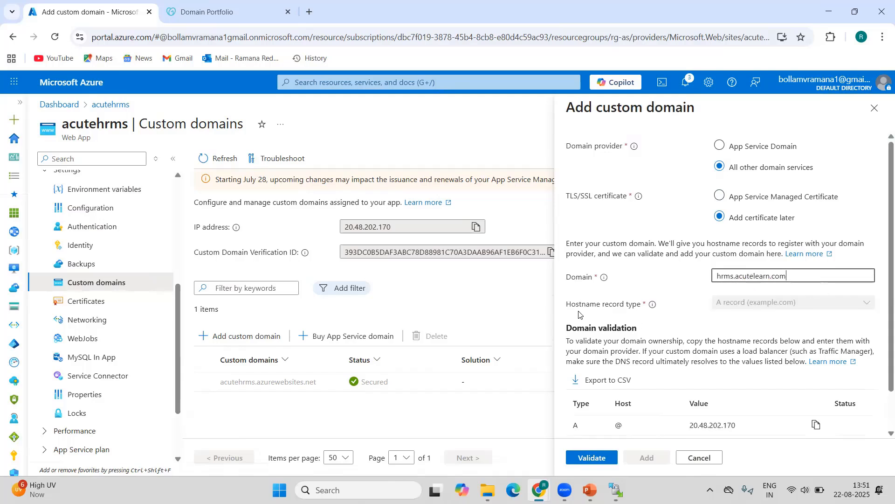
scroll(694, 308, down, 1)
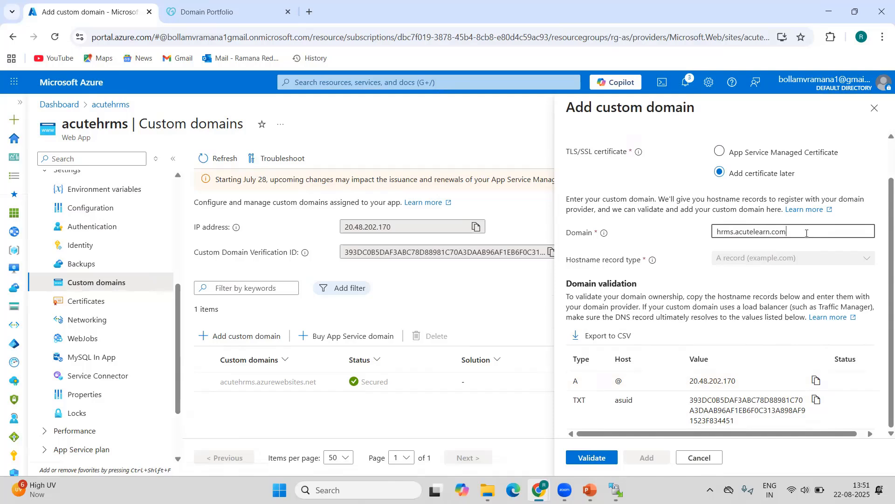
Set the hostname record type to CNAME for hrms.acutelearn.com and copy the CNAME record's value.
key(BackSpace)
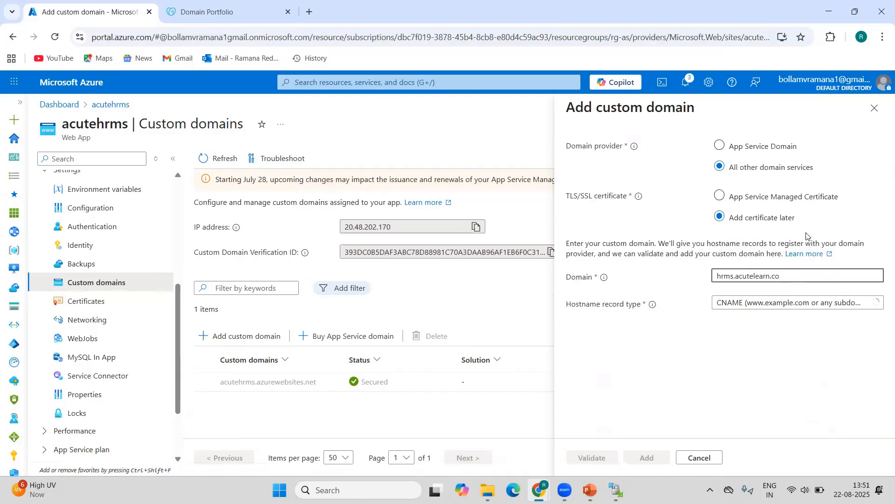
click(777, 306)
click(750, 340)
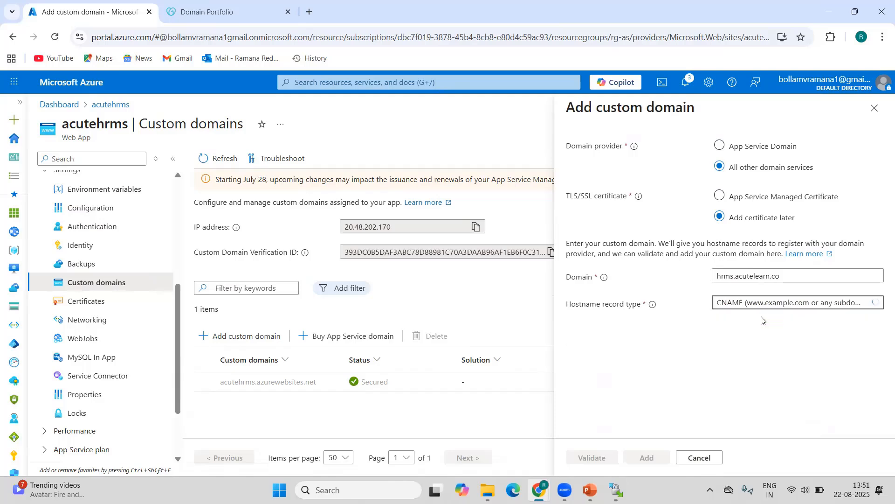
click(789, 277)
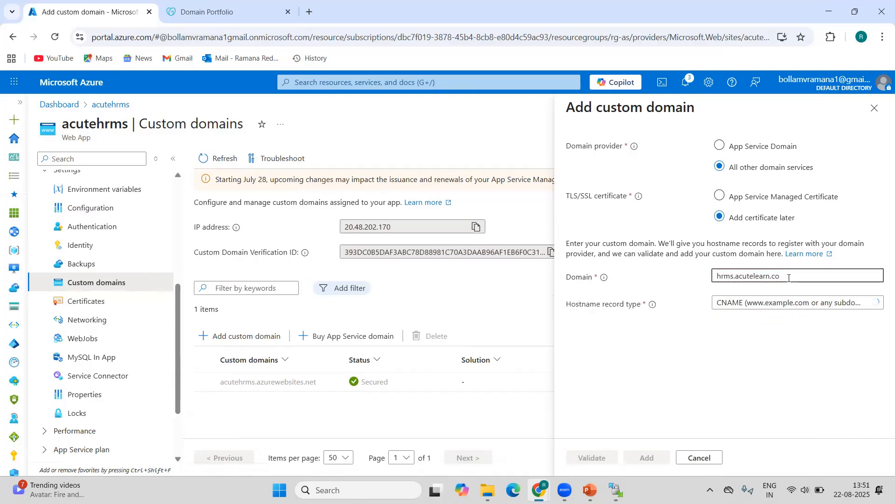
text(m)
click(767, 340)
scroll(713, 308, down, 1)
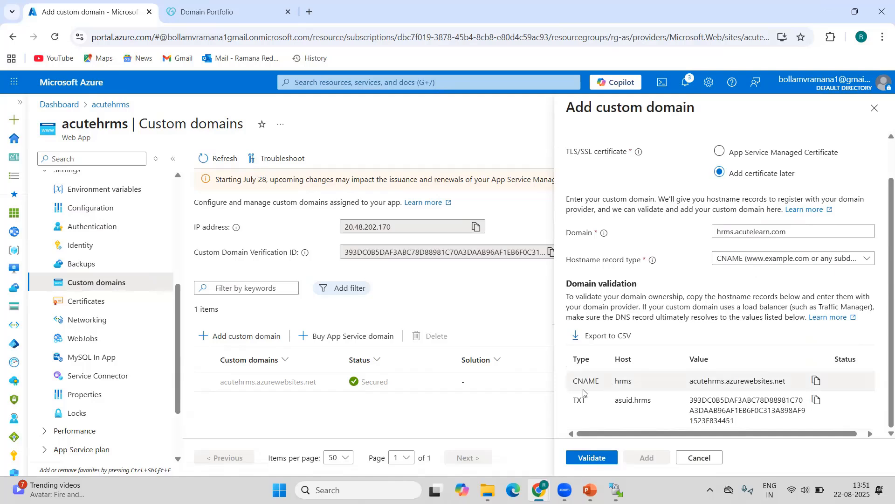
click(816, 382)
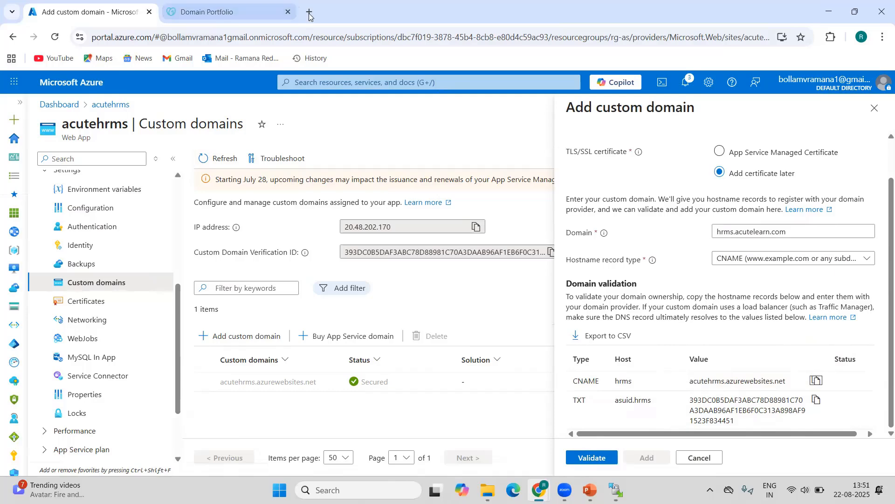
Switch to the GoDaddy domain portfolio and open the DNS management of acutelearn.com.
click(220, 13)
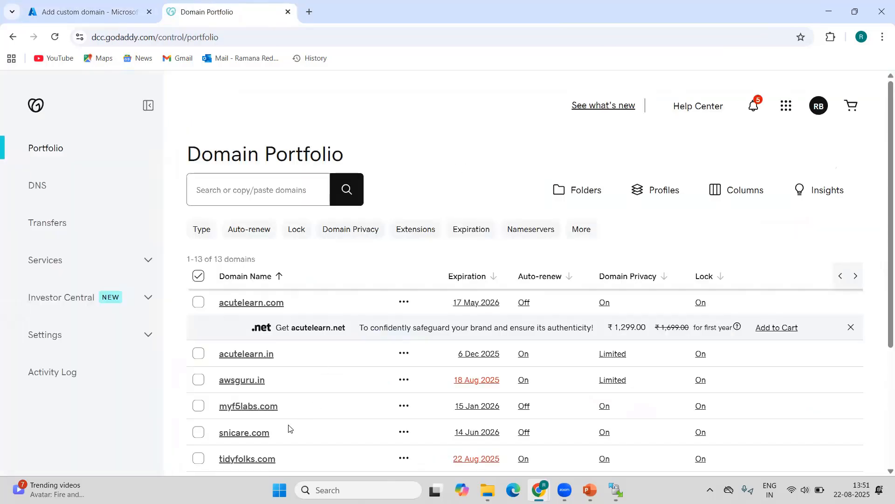
scroll(342, 390, down, 4)
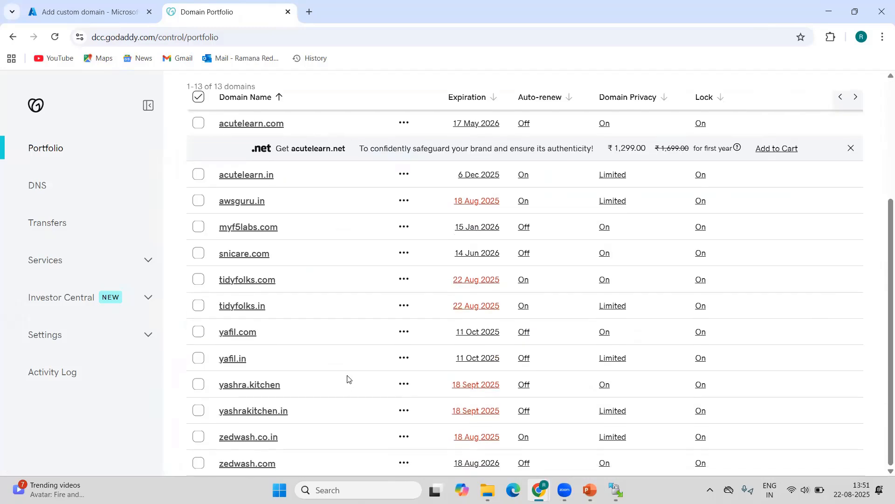
scroll(348, 380, up, 4)
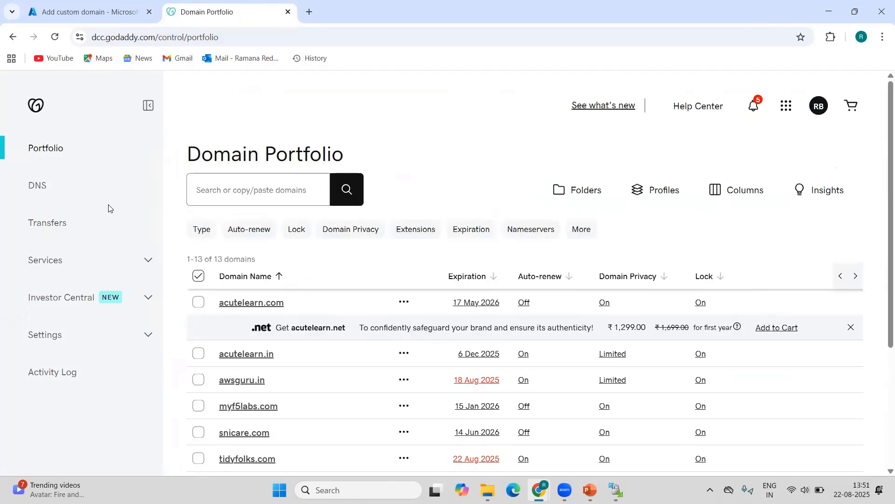
click(37, 190)
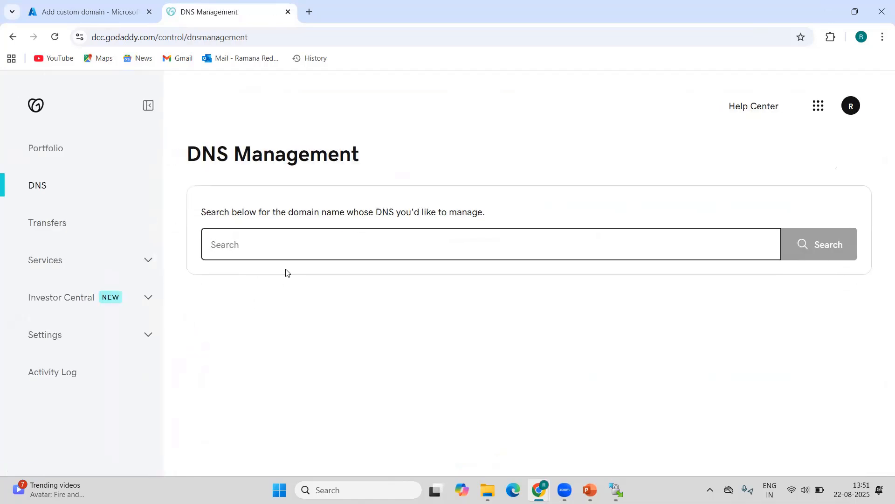
click(259, 249)
text(acute)
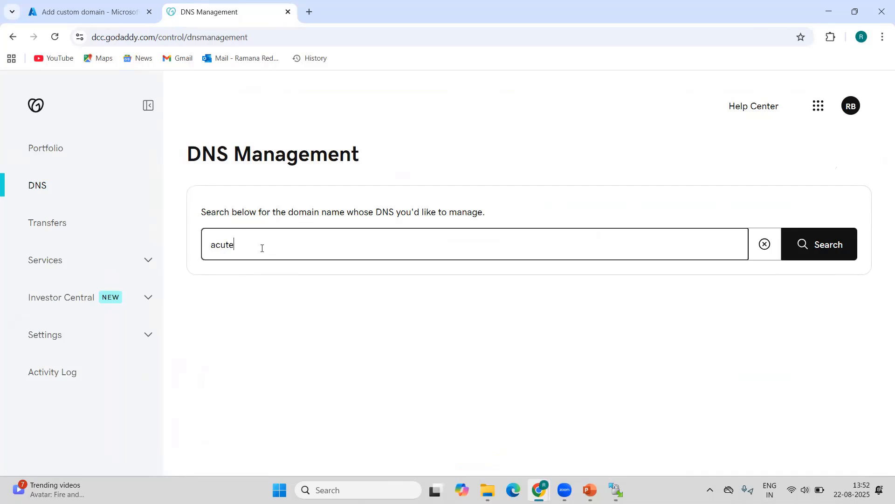
text(learn.com)
key(Return)
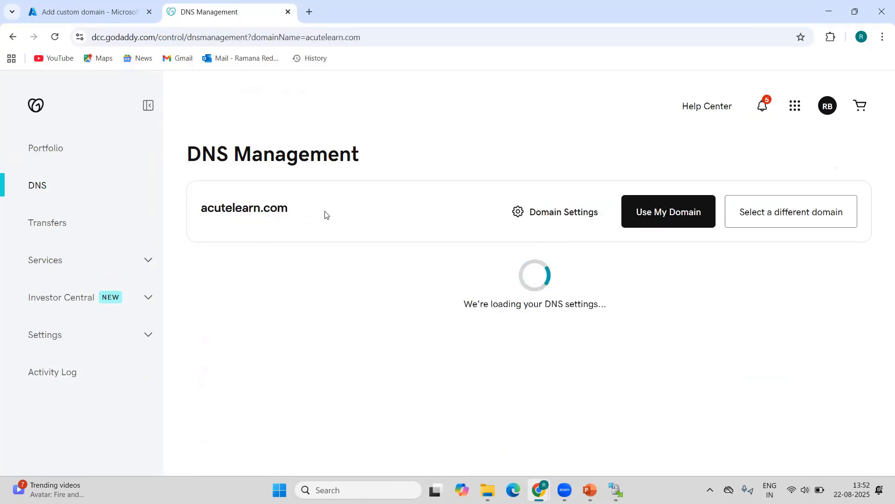
Fill in a new CNAME record with the name hrms and the value acutehrms.azurewebsites.net.
scroll(364, 218, down, 3)
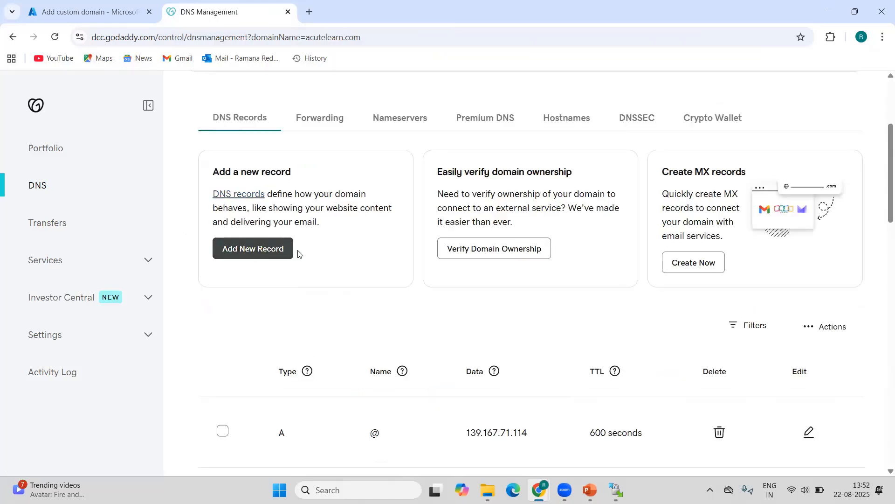
click(286, 251)
click(261, 407)
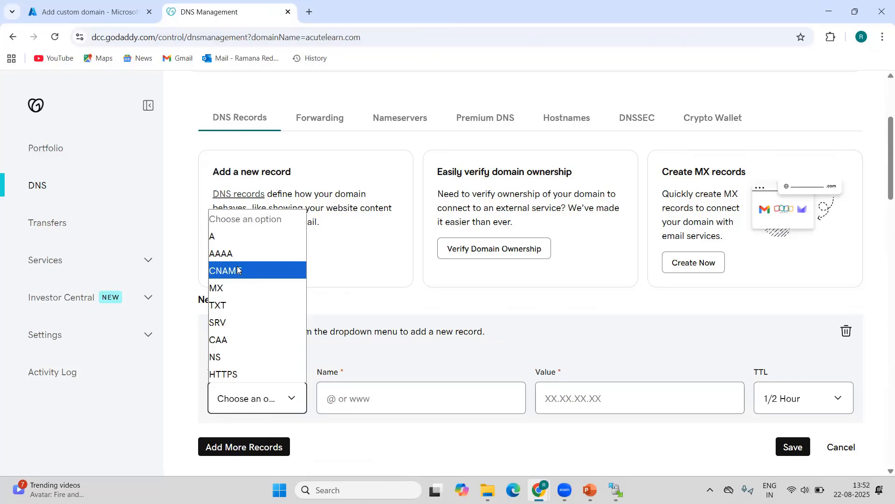
click(238, 270)
click(390, 399)
text(hrms)
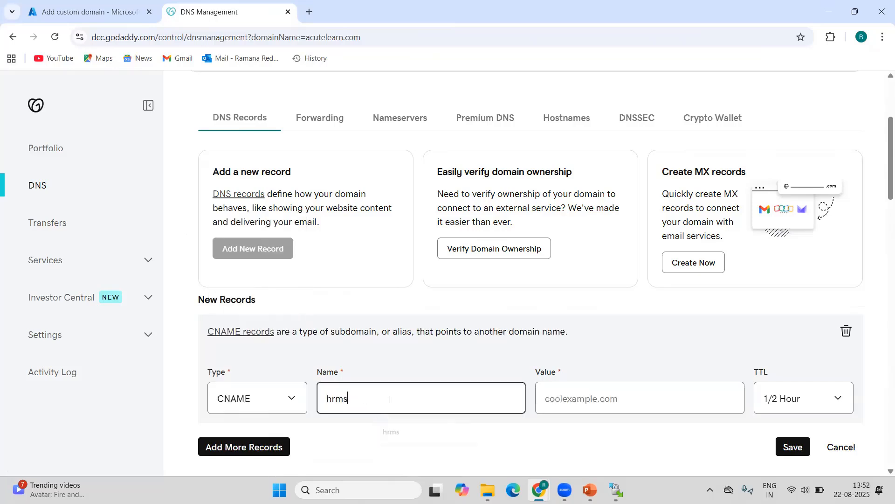
key(Tab)
key(ctrl+v)
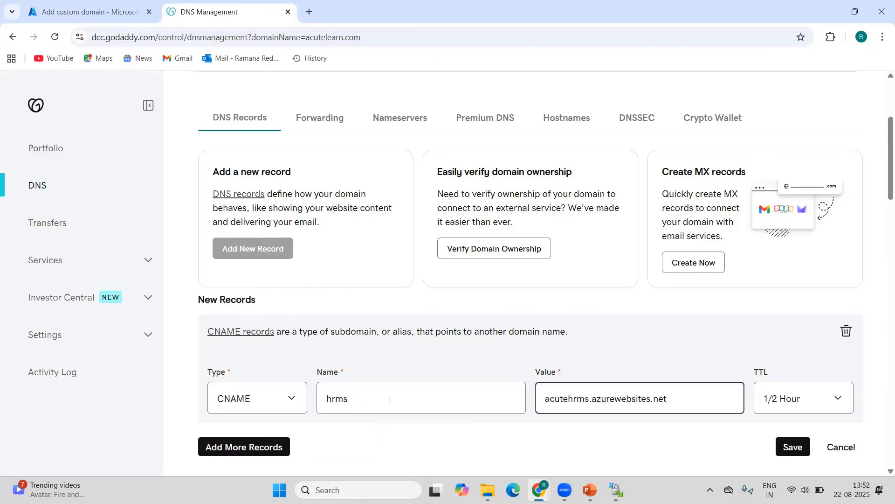
Compare the new CNAME record with the validation records in the Azure portal, and save it in GoDaddy.
click(107, 13)
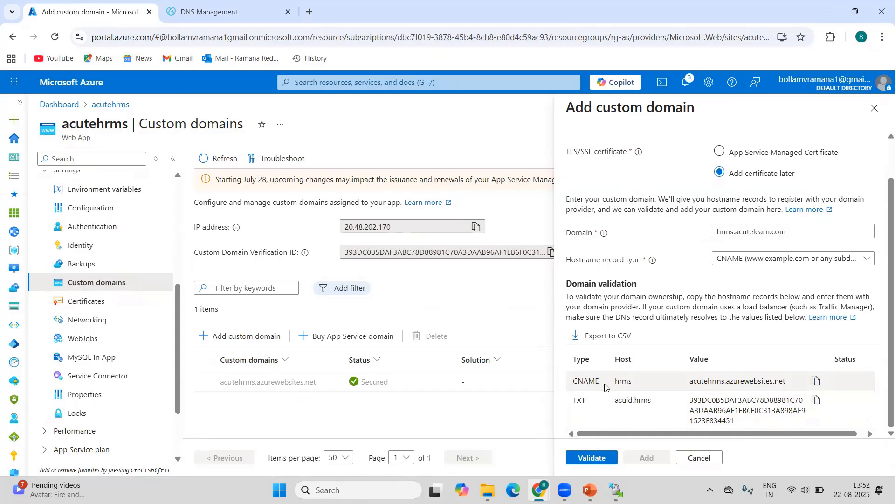
click(231, 13)
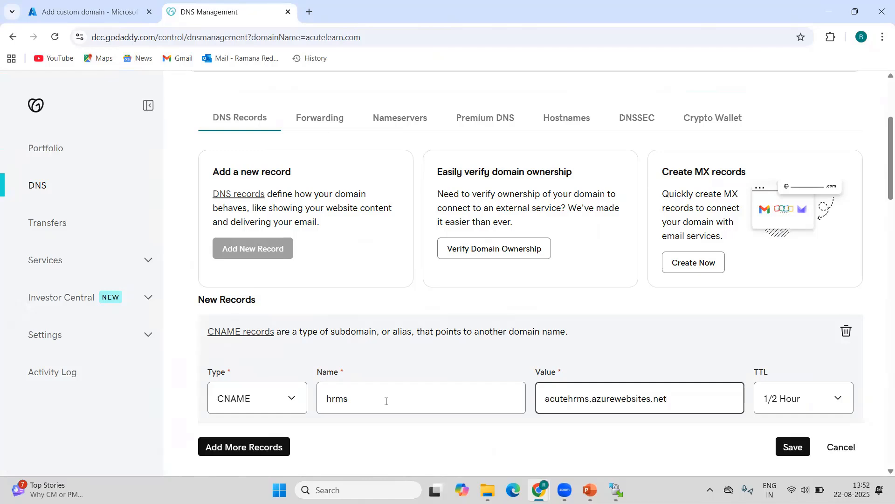
click(793, 447)
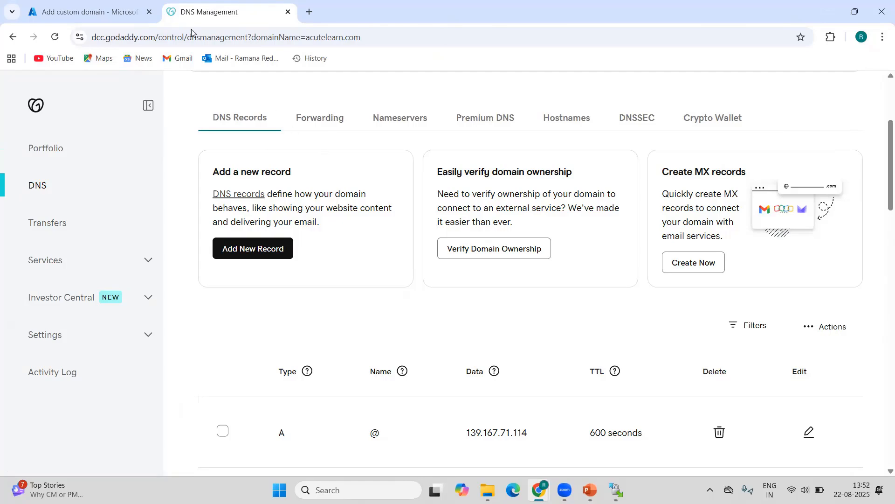
Switch to the Azure portal, validate hrms.acutelearn.com and add it to the web app.
click(99, 12)
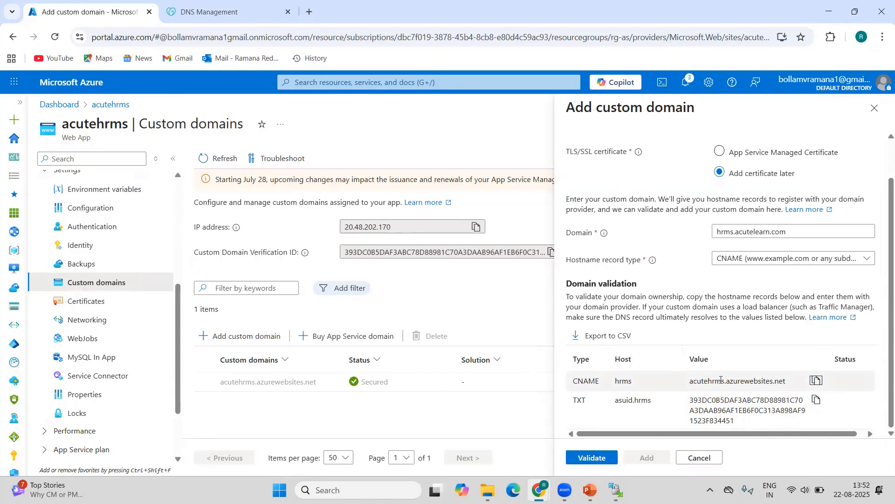
click(594, 456)
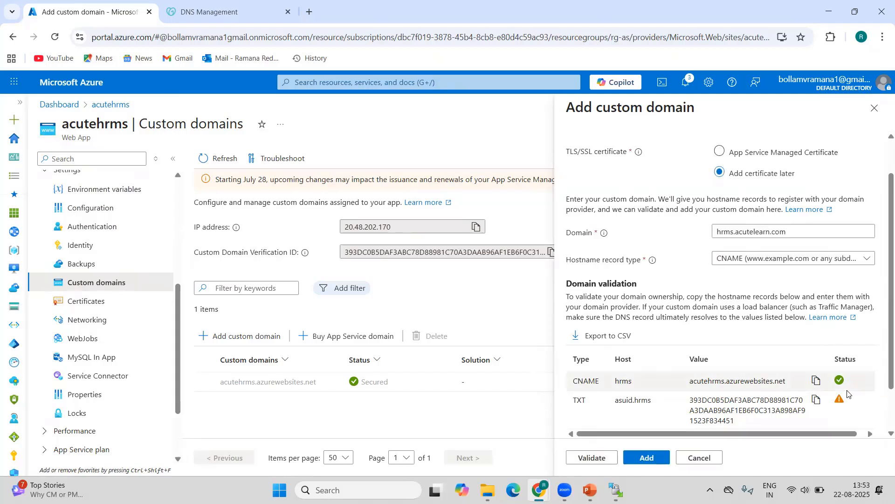
click(646, 458)
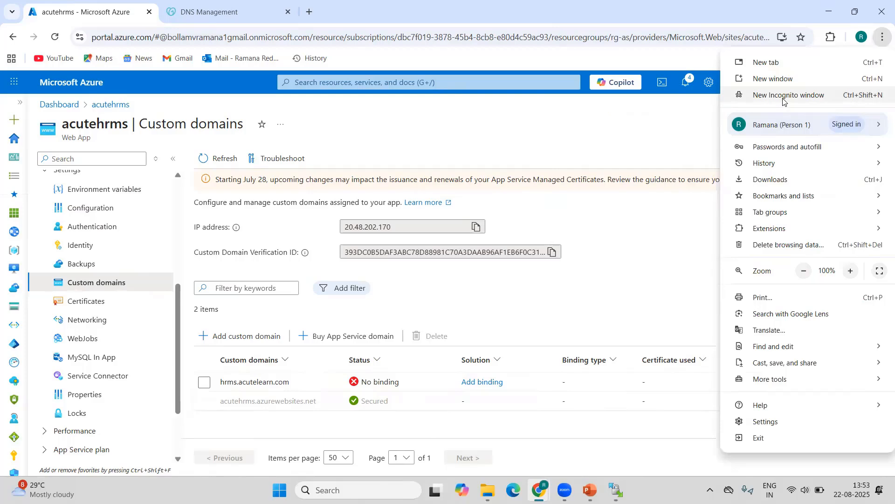
Load hrms.acutelearn.com in a new incognito window and view the site's connection security information.
key(ctrl+shift+n)
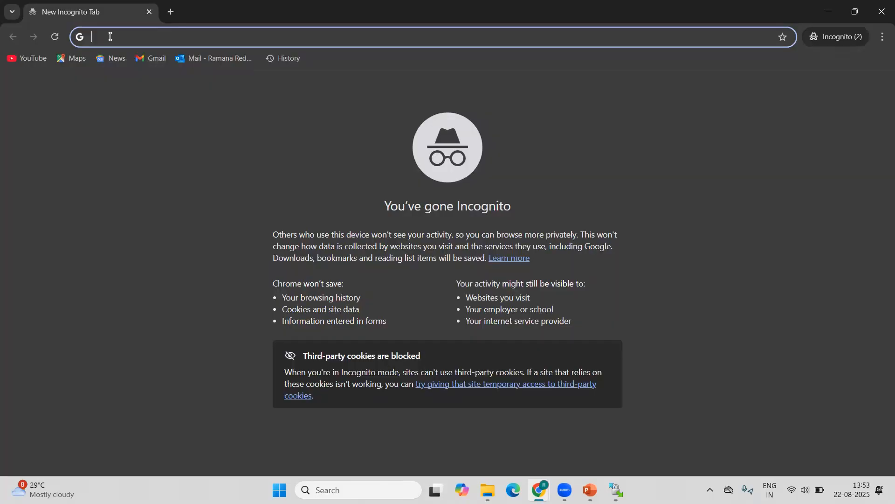
text(hrms.acut)
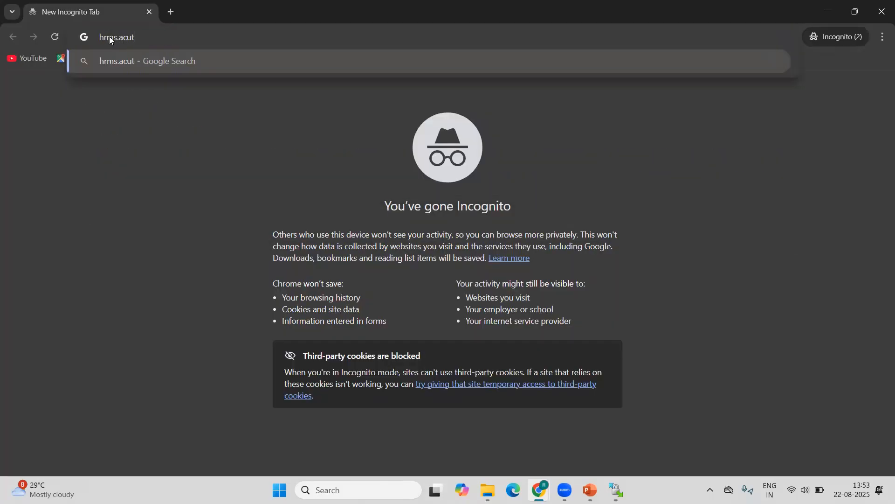
text(elearn.com)
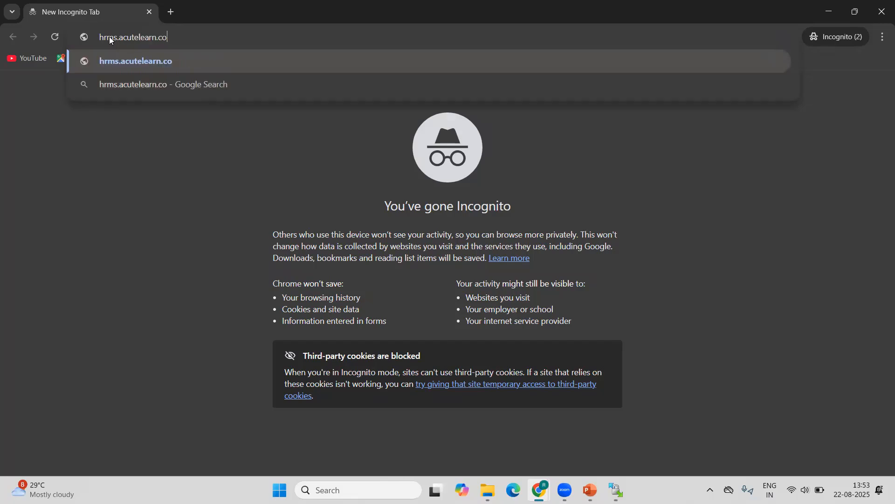
key(Return)
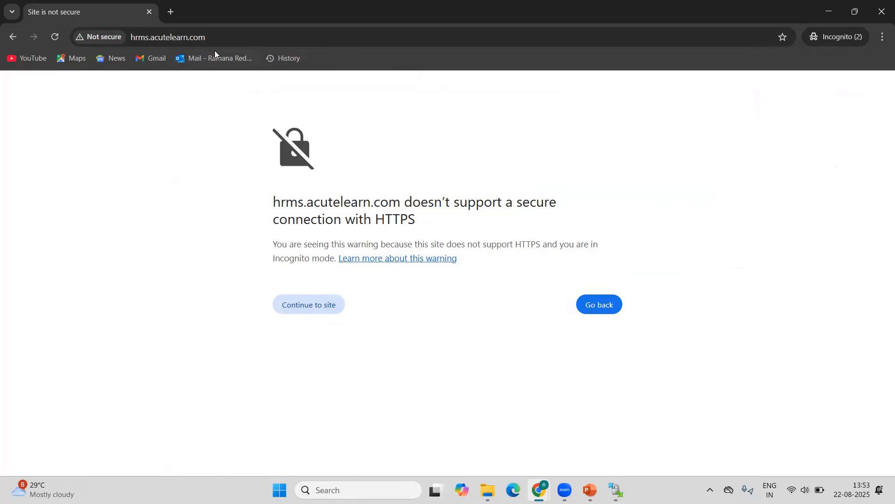
click(107, 37)
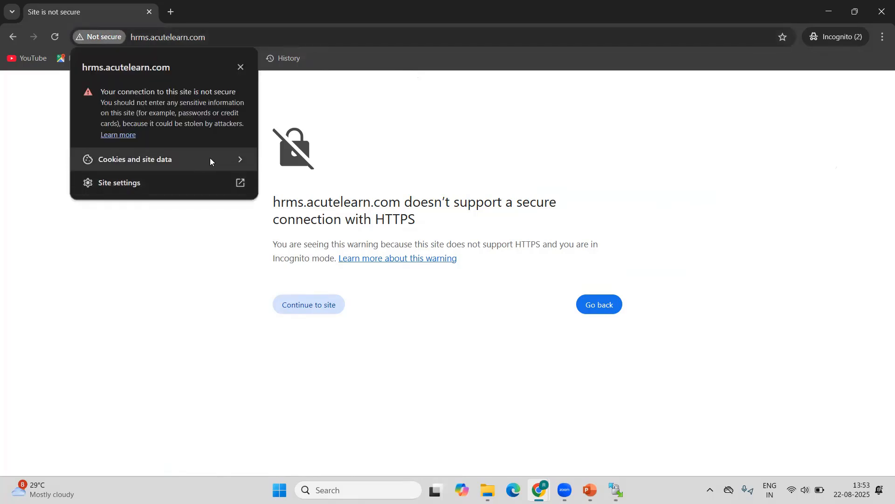
Check the site settings and the cookies and site data information for hrms.acutelearn.com.
click(199, 183)
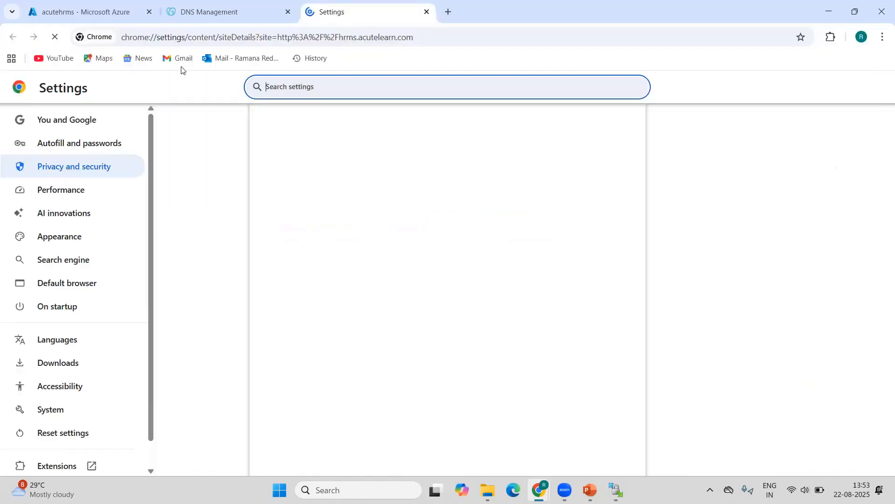
click(426, 12)
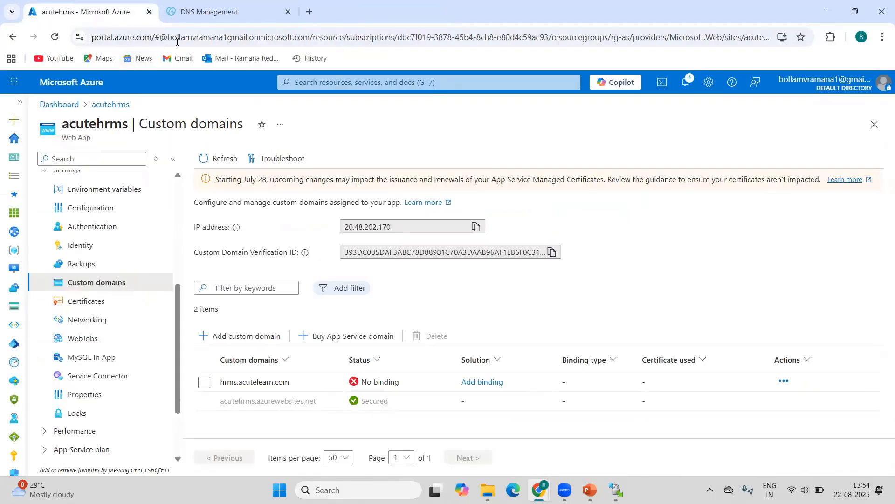
mouse_move(538, 490)
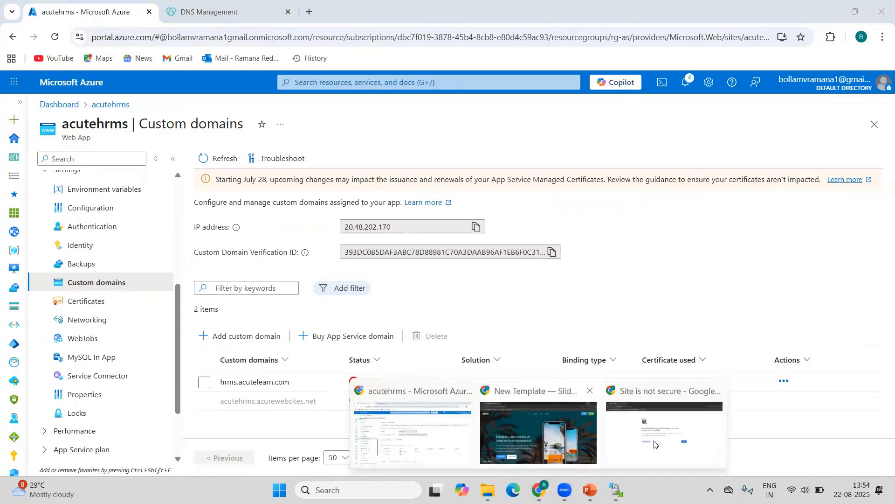
click(653, 433)
click(89, 40)
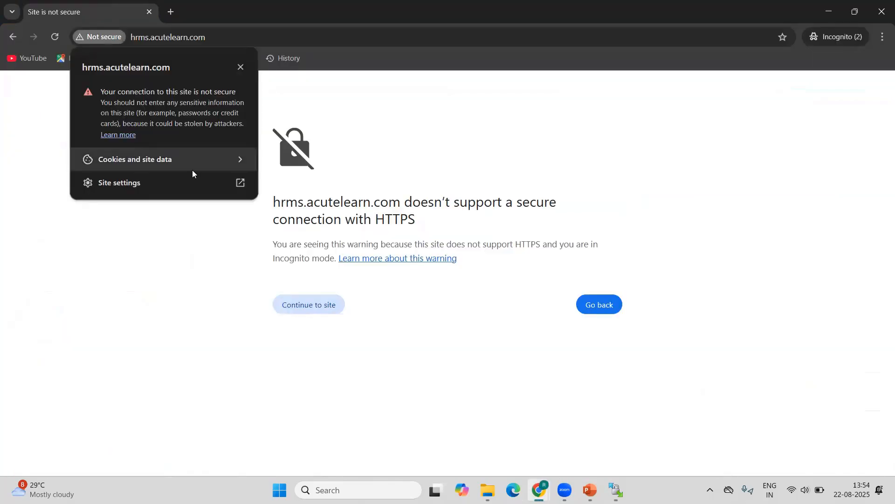
click(235, 160)
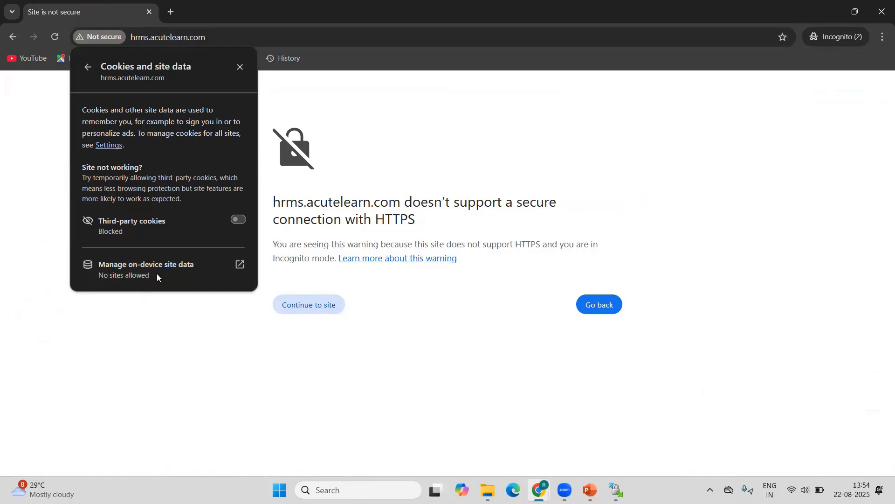
click(348, 116)
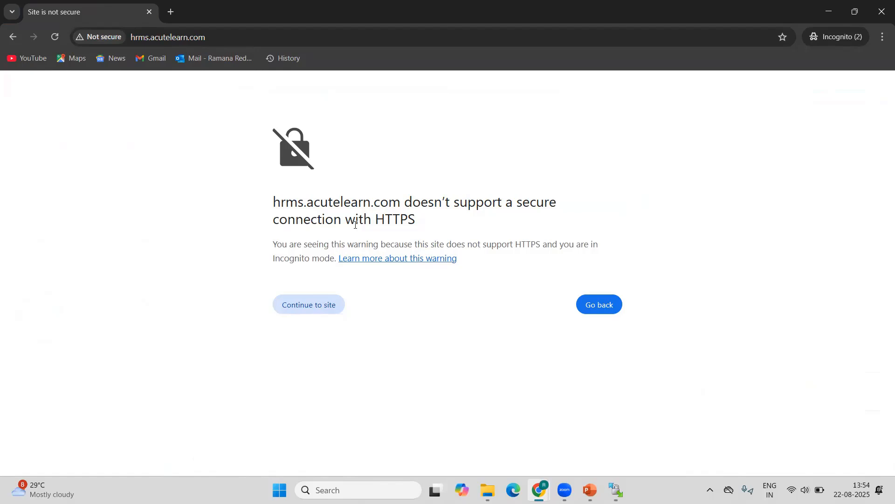
Proceed past the HTTPS and privacy warnings to hrms.acutelearn.com and look through the deployed page.
click(327, 306)
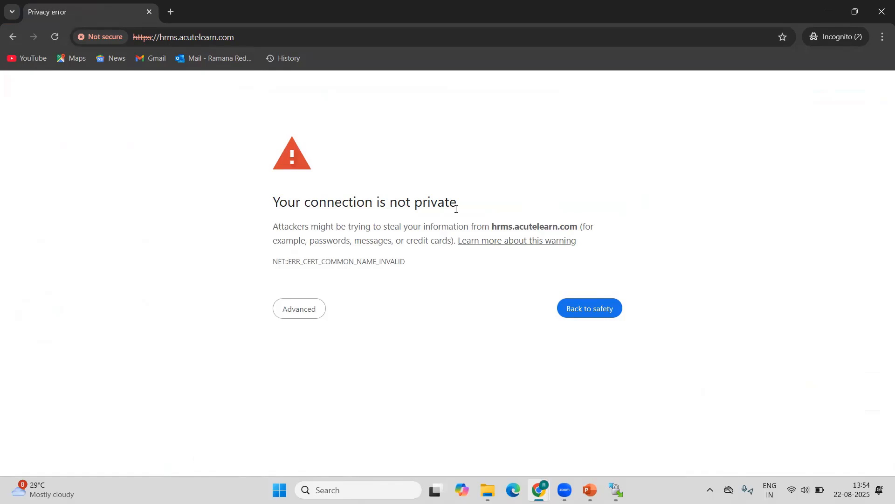
click(309, 309)
click(367, 394)
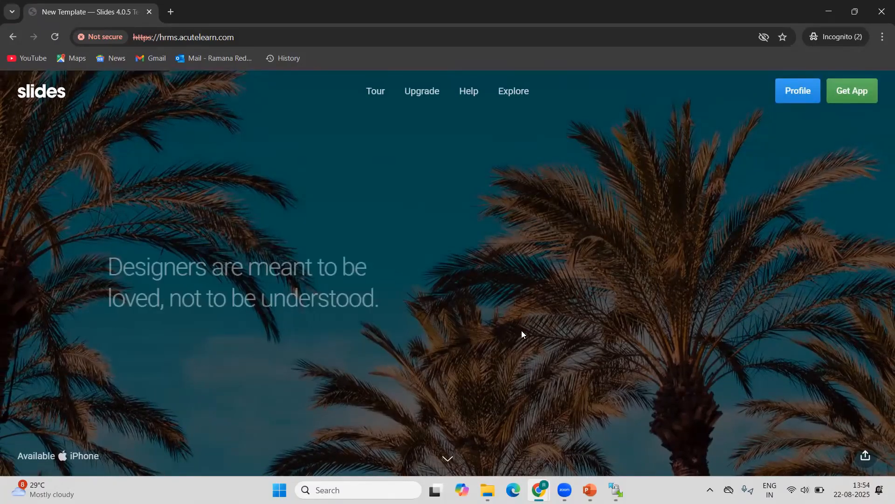
scroll(522, 330, down, 2)
scroll(189, 208, up, 2)
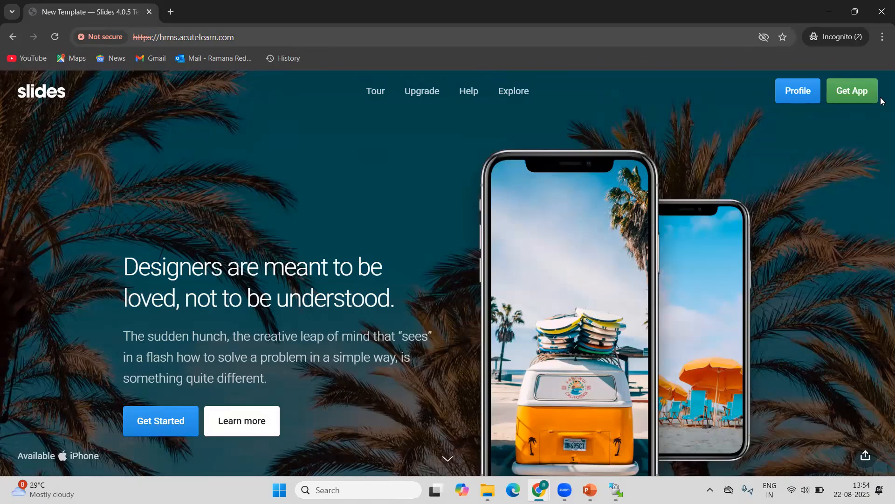
Switch to the Azure portal and review the web app's certificates and the source options for adding a private key certificate, without adding one.
click(829, 12)
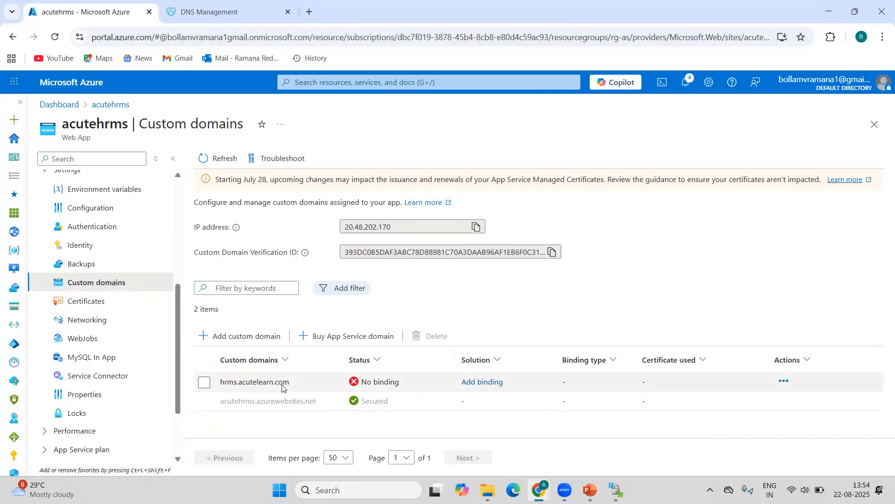
click(81, 307)
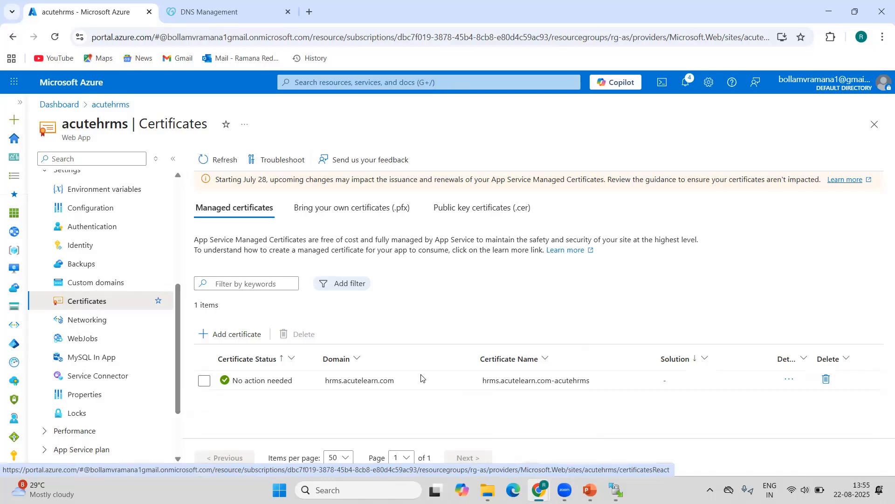
click(341, 211)
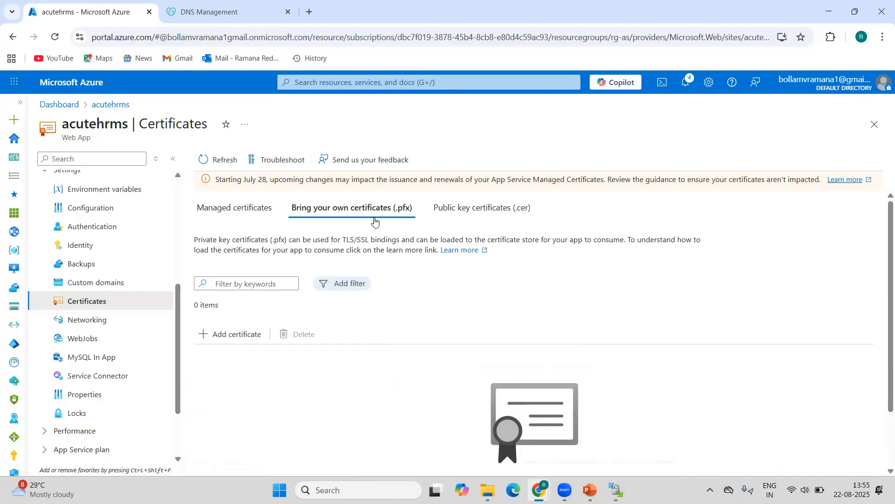
click(231, 337)
click(651, 165)
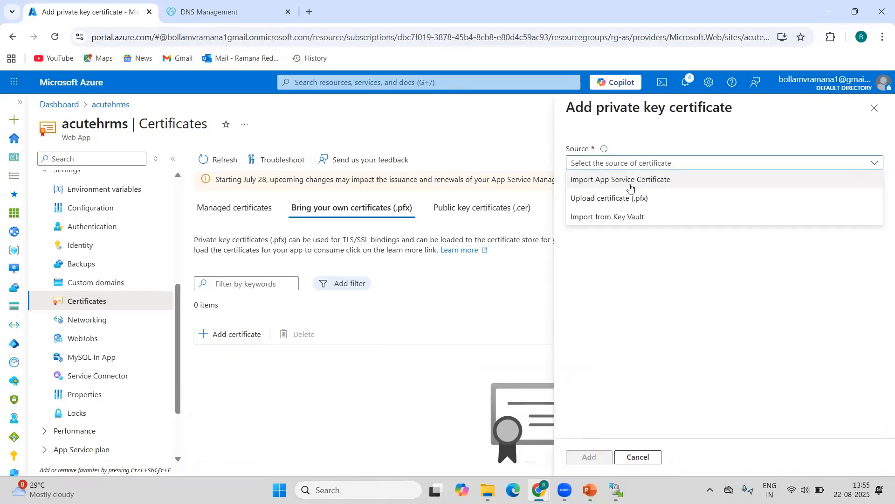
click(624, 205)
click(635, 169)
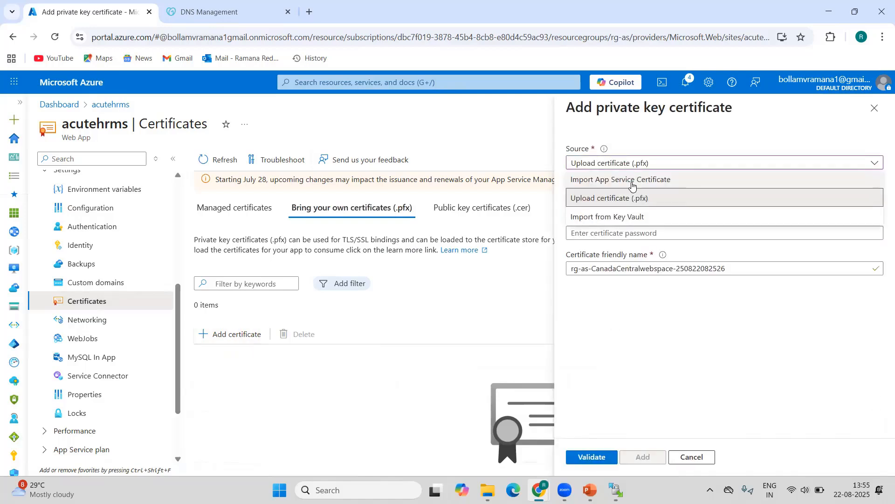
click(646, 419)
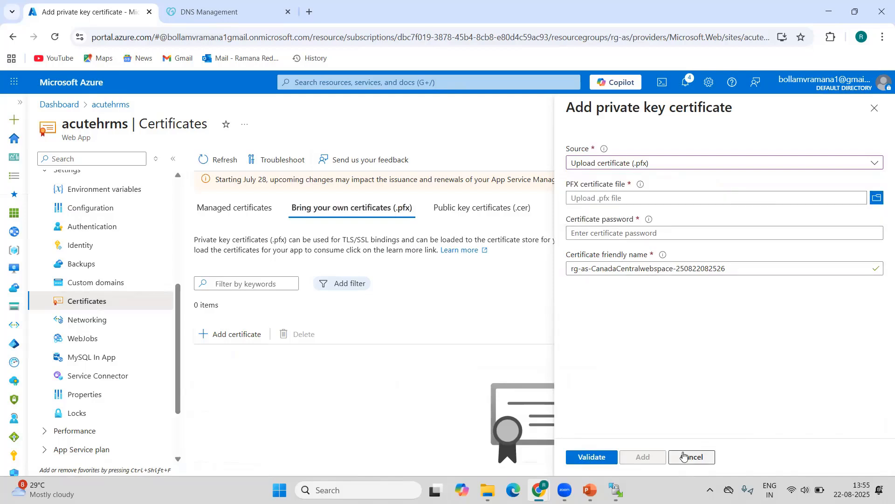
click(693, 457)
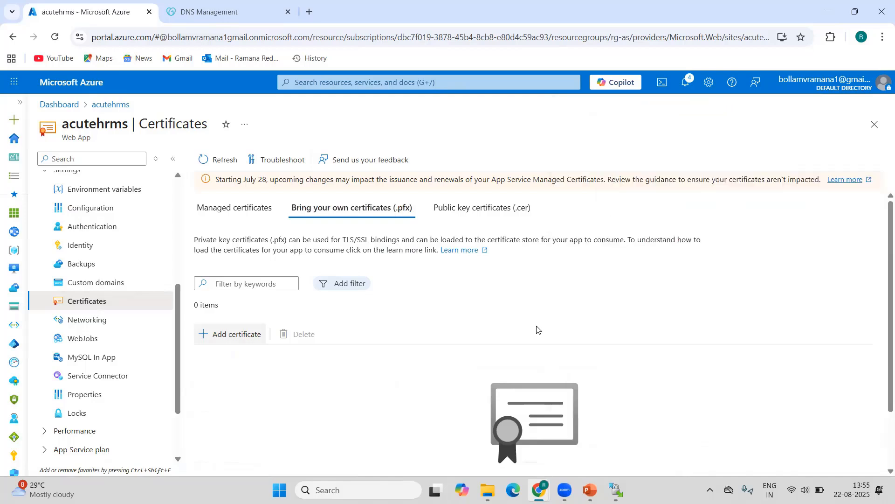
Preview the App Service managed certificate form with the custom domain hrms.acutelearn.com, and cancel it.
click(240, 211)
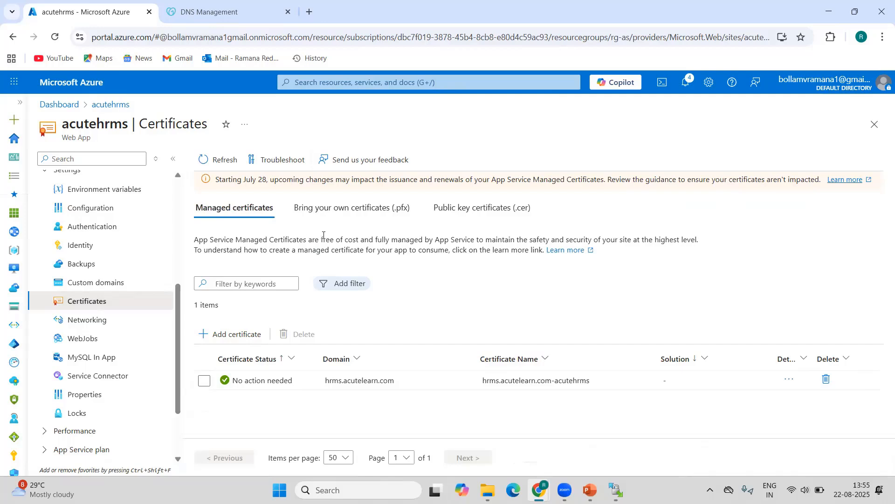
click(227, 339)
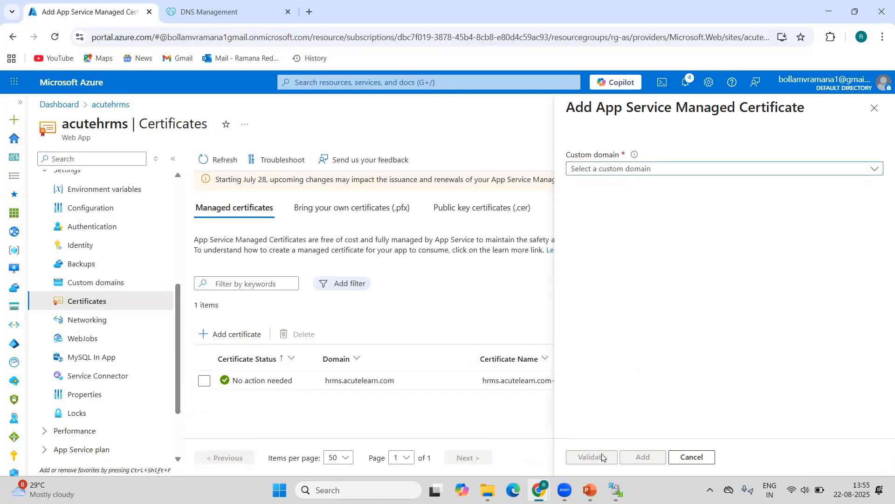
click(657, 173)
click(621, 211)
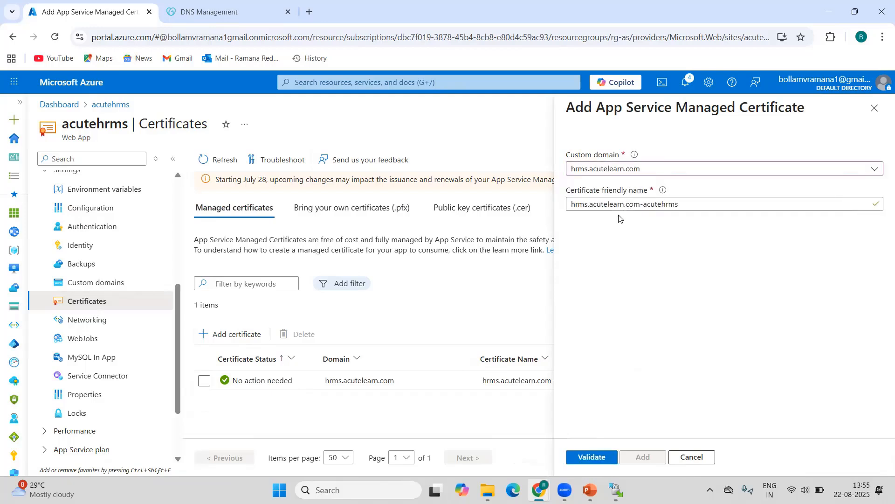
click(625, 209)
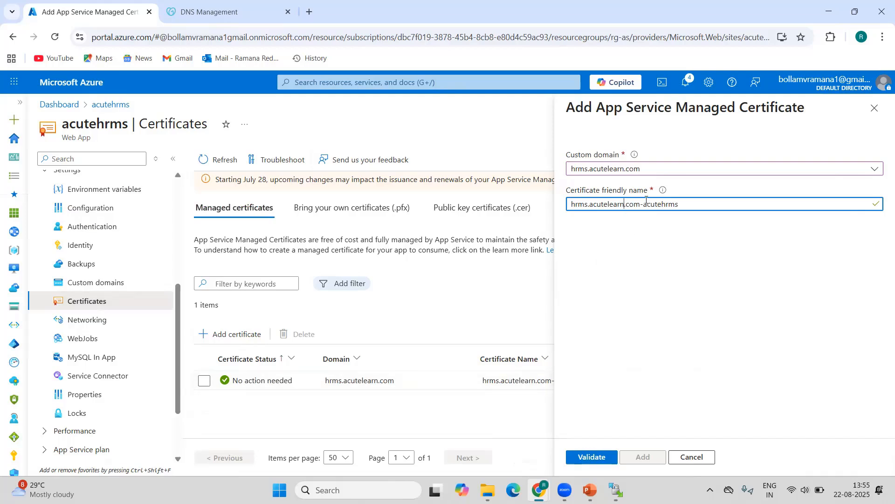
click(699, 458)
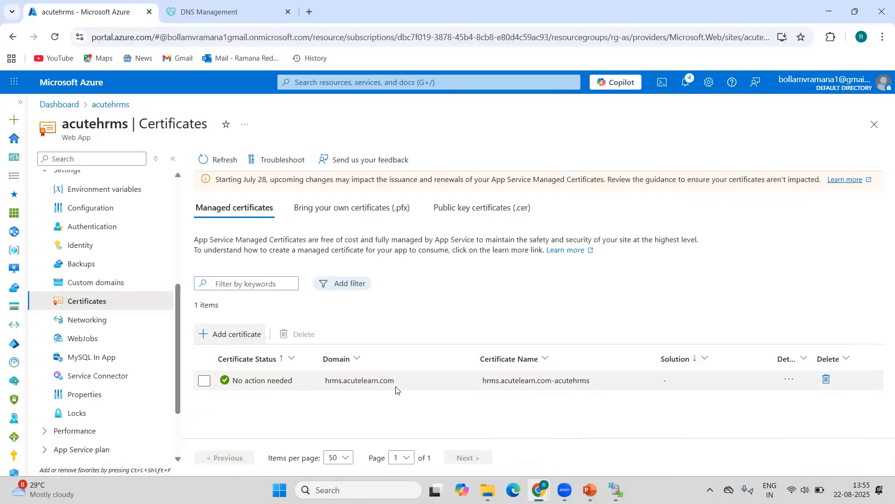
Add a TLS/SSL binding to the custom domain hrms.acutelearn.com using the existing hrms.acutelearn.com certificate and SNI SSL.
click(96, 284)
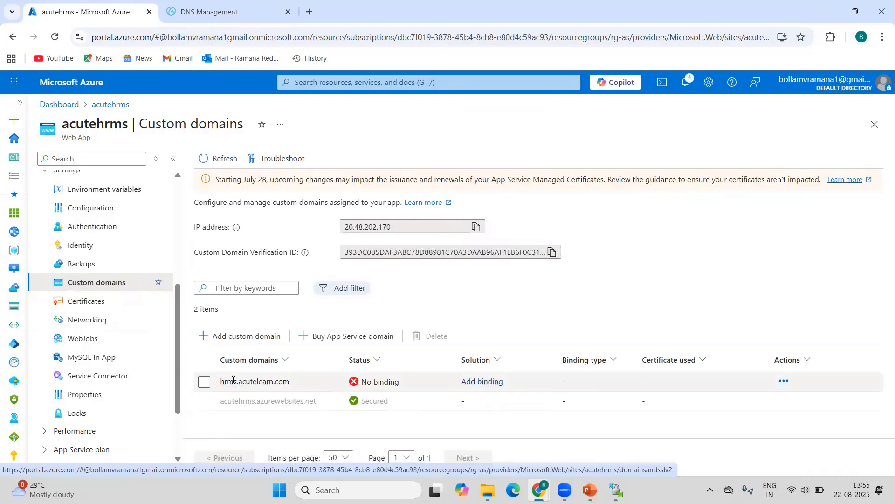
click(234, 380)
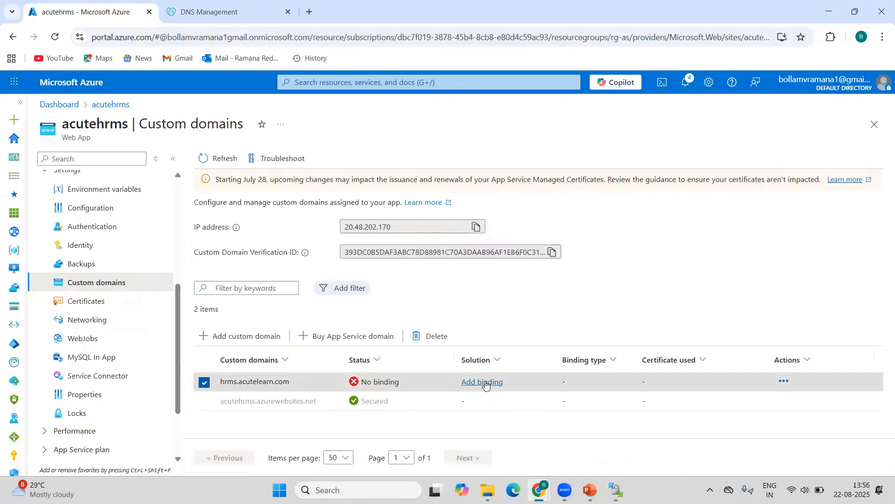
click(486, 383)
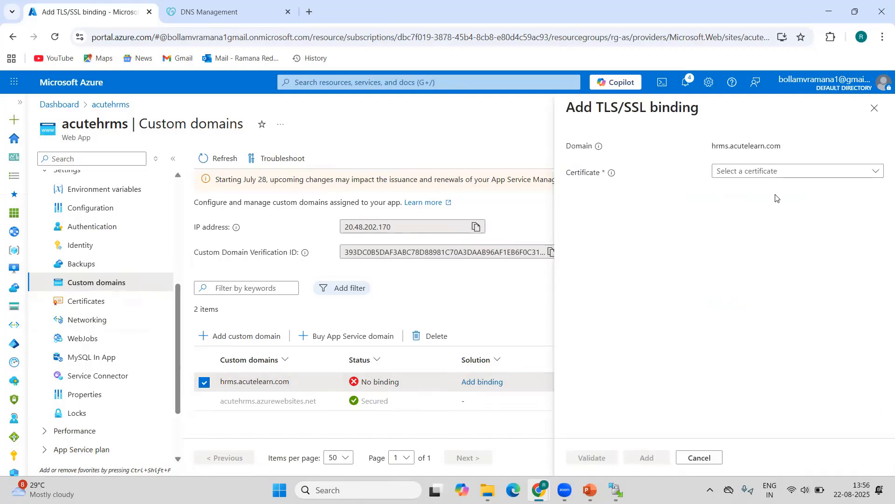
click(773, 176)
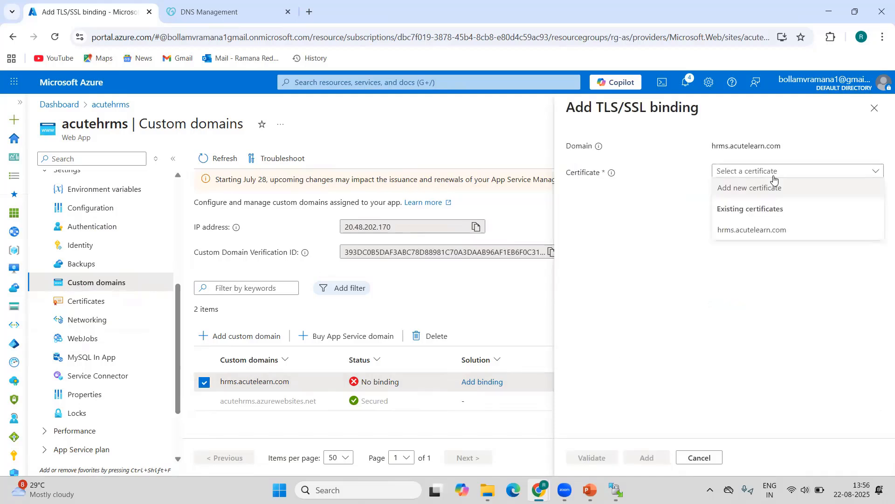
click(751, 231)
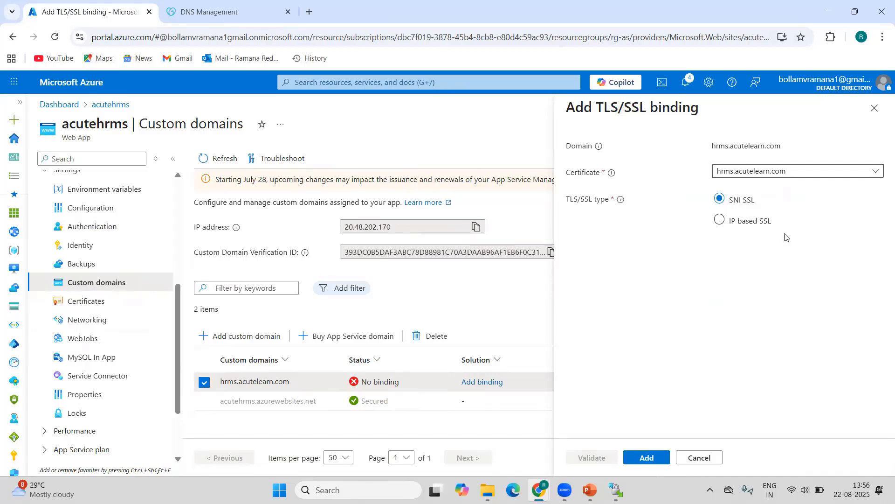
click(646, 457)
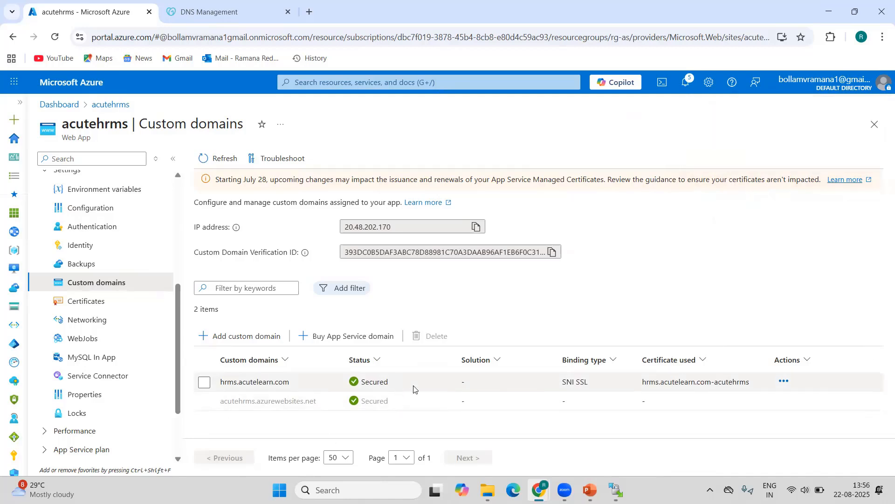
mouse_move(549, 487)
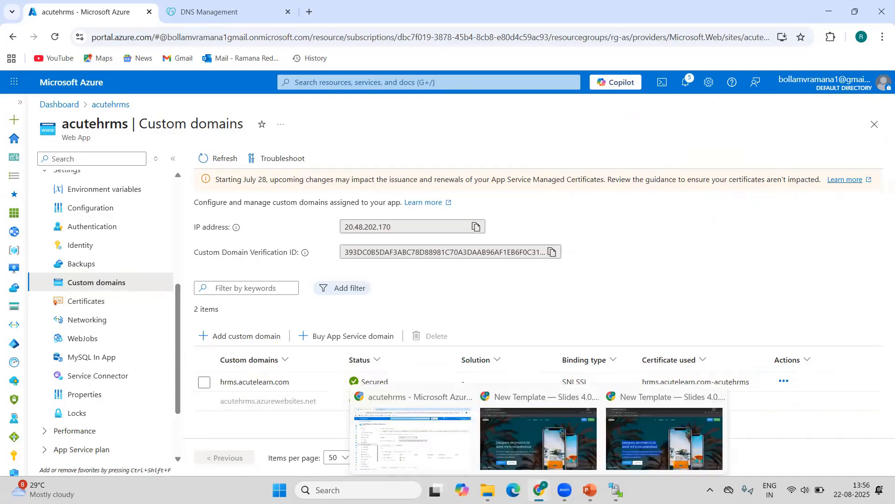
click(668, 445)
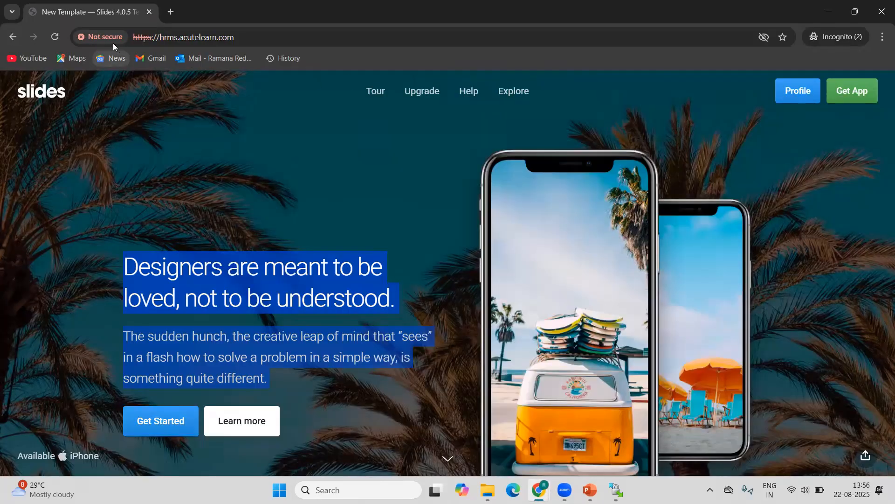
right_click(260, 41)
click(308, 127)
key(alt+Tab)
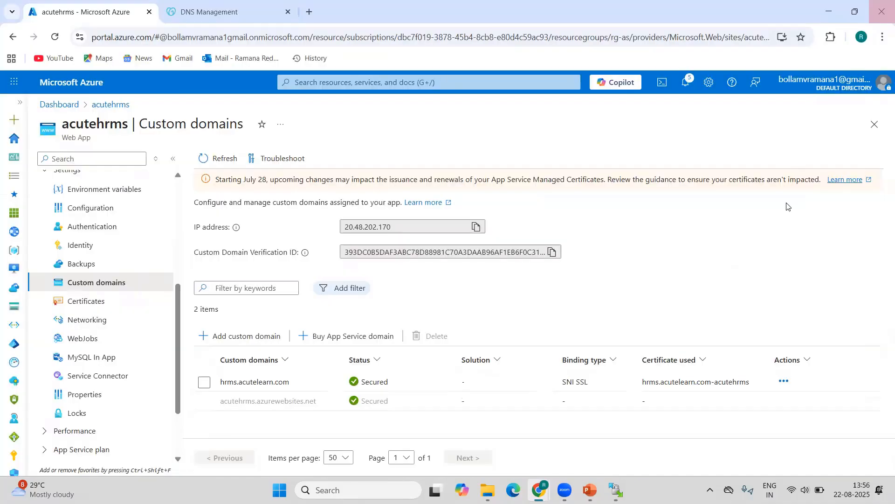
click(882, 36)
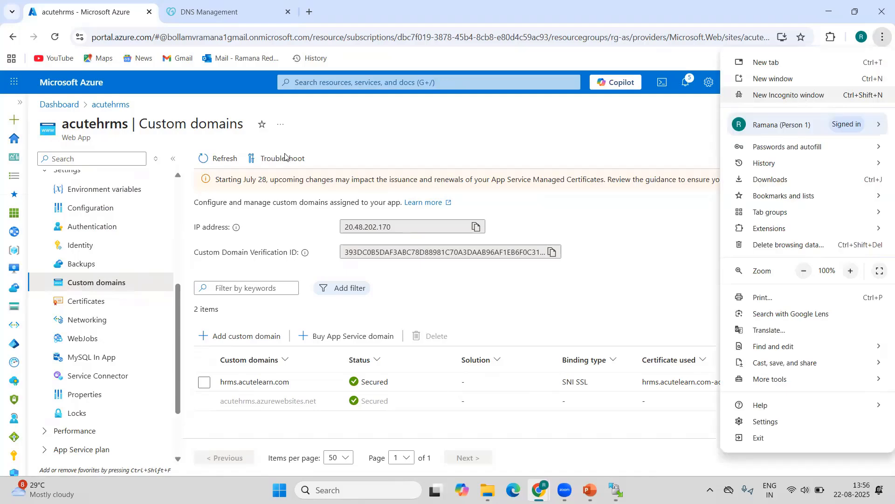
key(ctrl+shift+n)
right_click(168, 37)
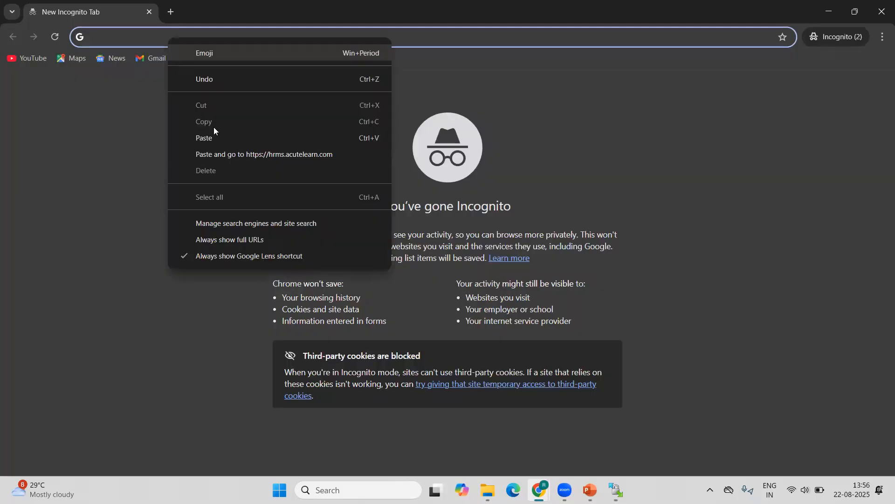
click(230, 155)
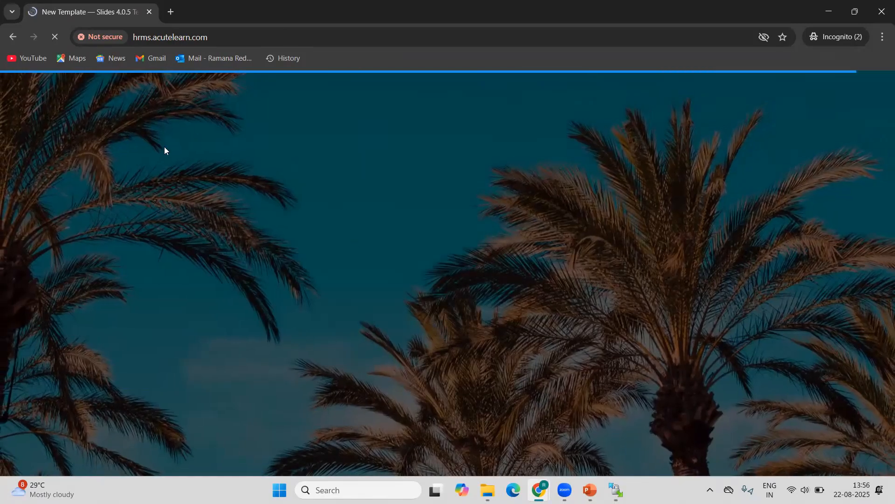
Inspect the connection security and certificate details of hrms.acutelearn.com, and look over the page.
click(97, 43)
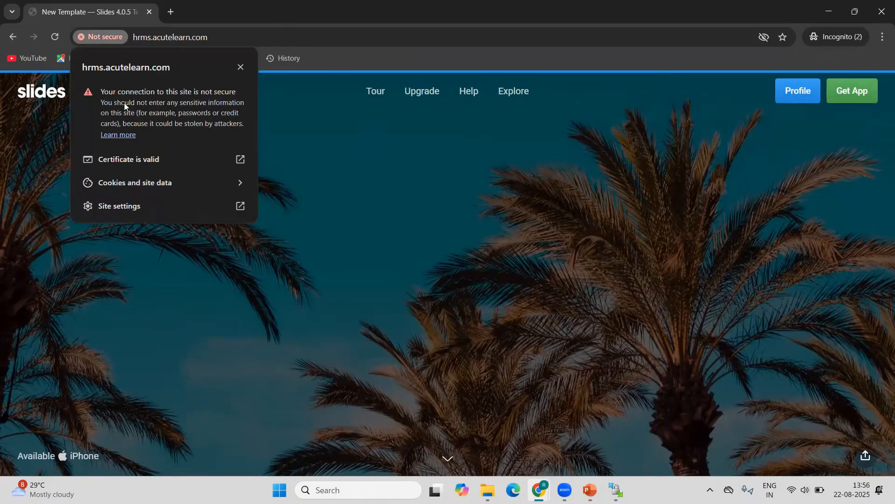
click(147, 161)
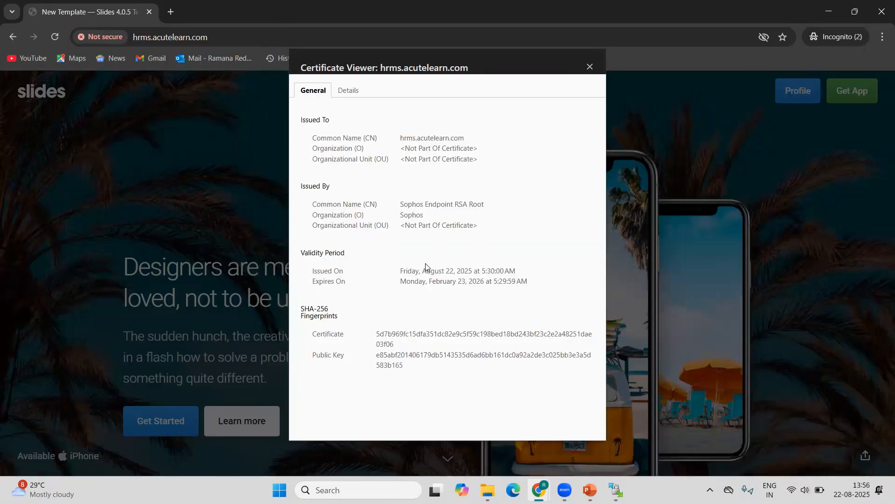
click(590, 67)
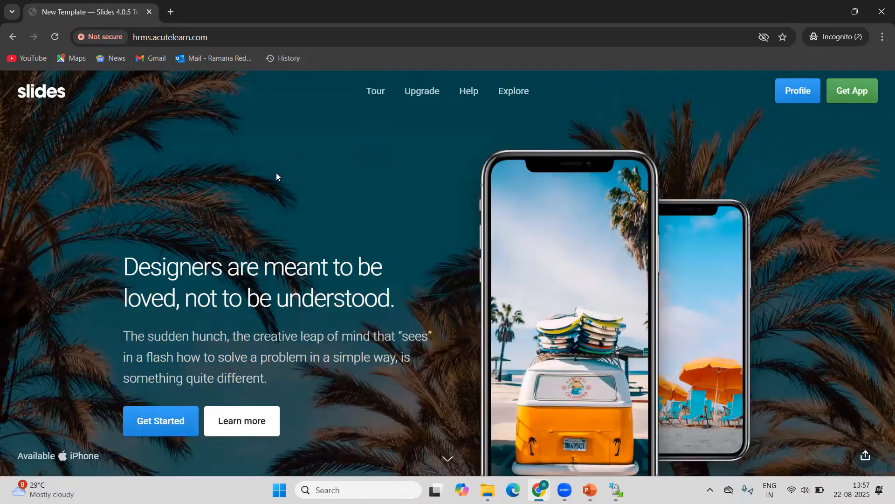
scroll(276, 179, down, 3)
scroll(291, 264, up, 3)
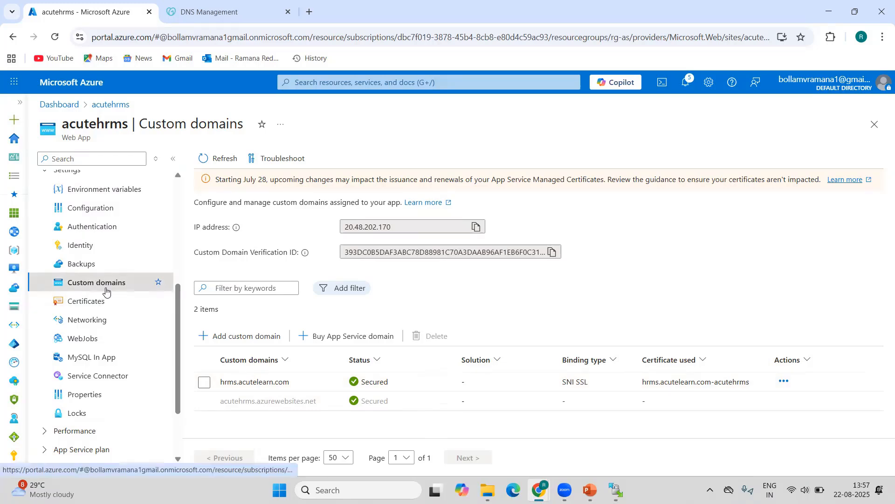
Revisit the certificates of the acutehrms web app in the Azure portal and return to its custom domains.
click(106, 302)
click(111, 289)
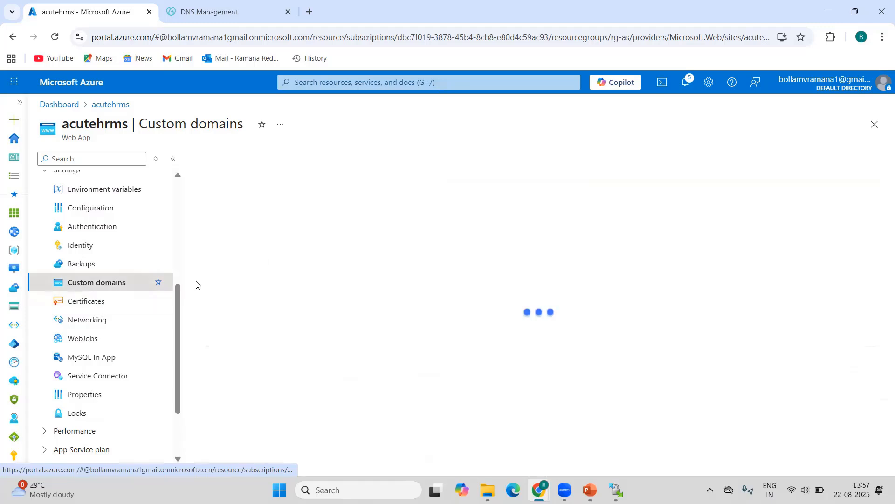